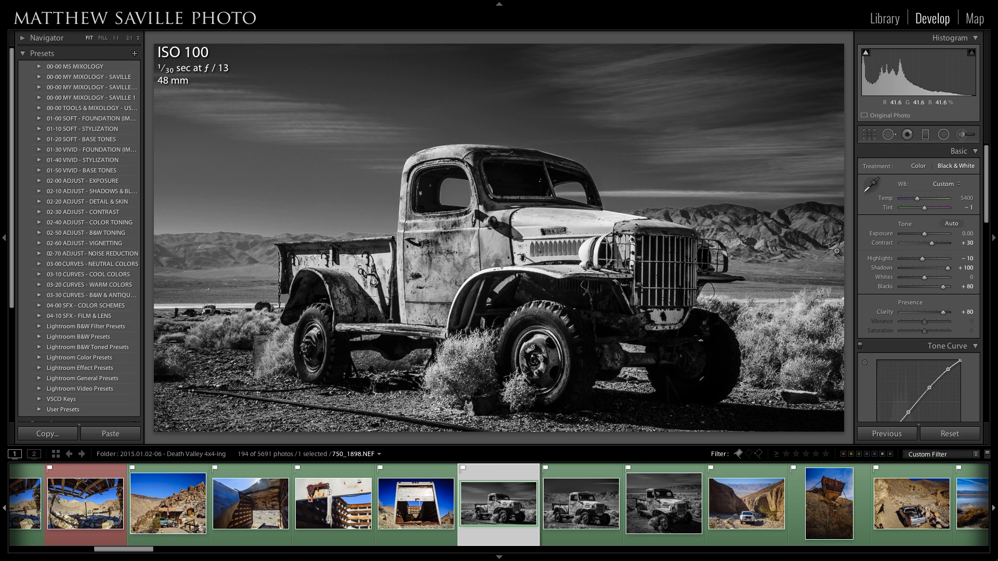
Step: Examine on the map where the truck photo was taken, then return to the Develop module
left_click(975, 19)
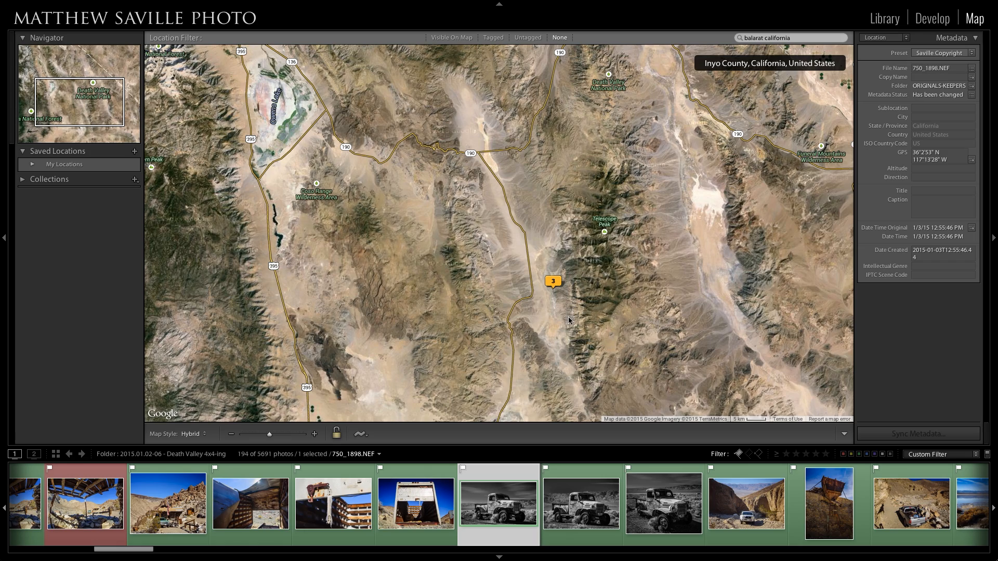
left_click_drag(568, 319, 615, 148)
left_click_drag(464, 341, 601, 154)
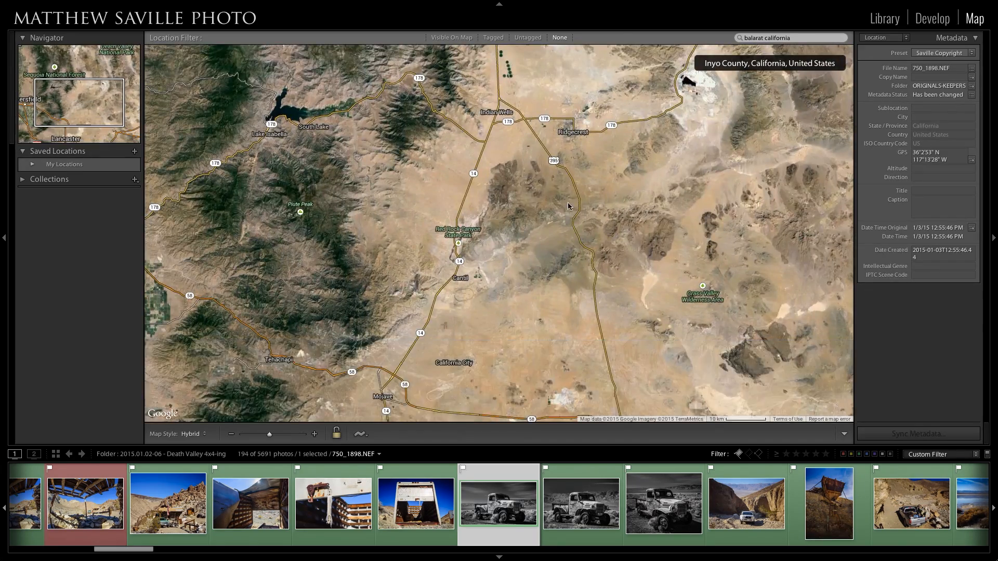
left_click_drag(519, 410, 514, 172)
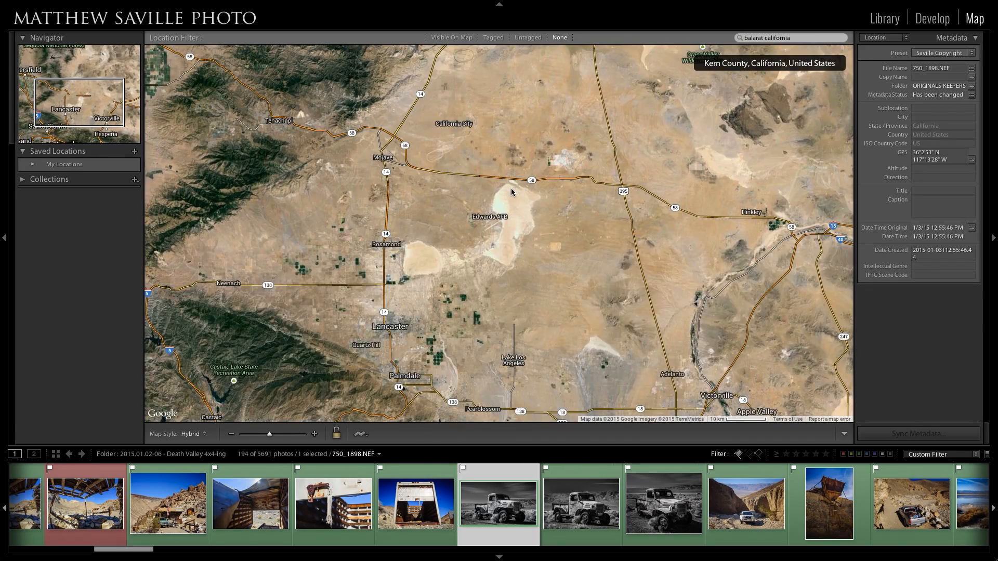
scroll(511, 193, "down", 2)
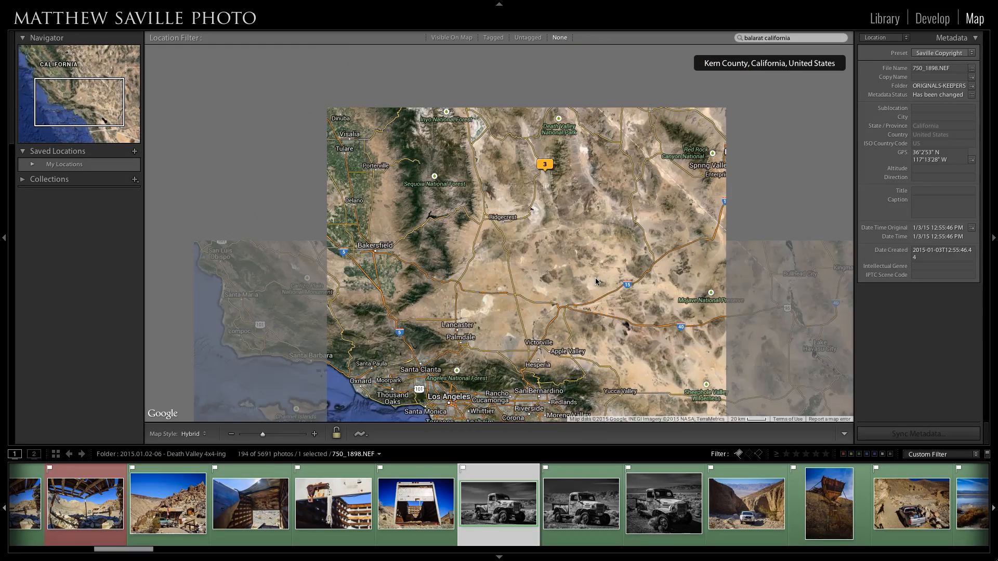
mouse_move(596, 282)
left_mouse_down()
mouse_move(509, 284)
mouse_move(427, 309)
mouse_move(428, 390)
mouse_move(575, 348)
left_mouse_up()
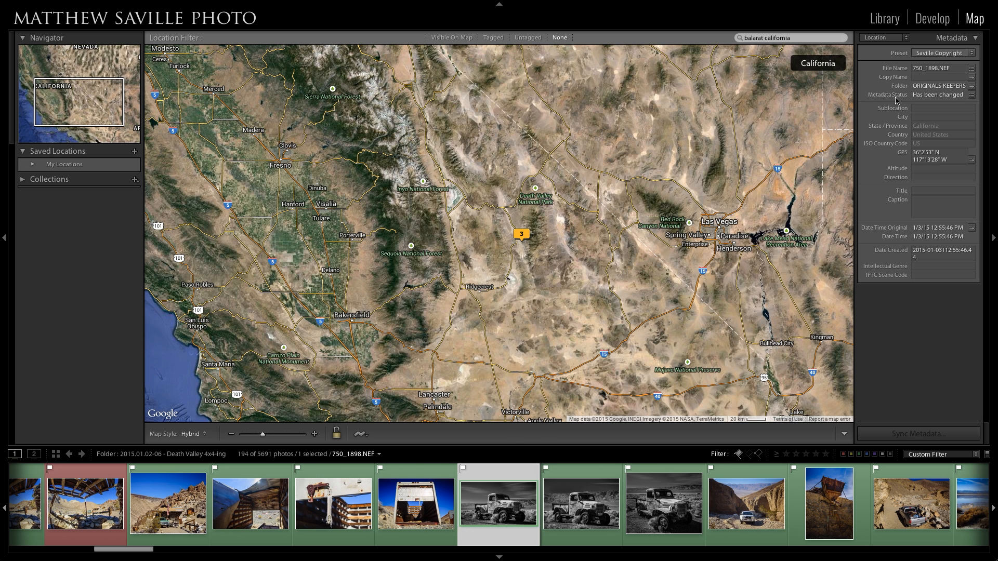
left_click(932, 19)
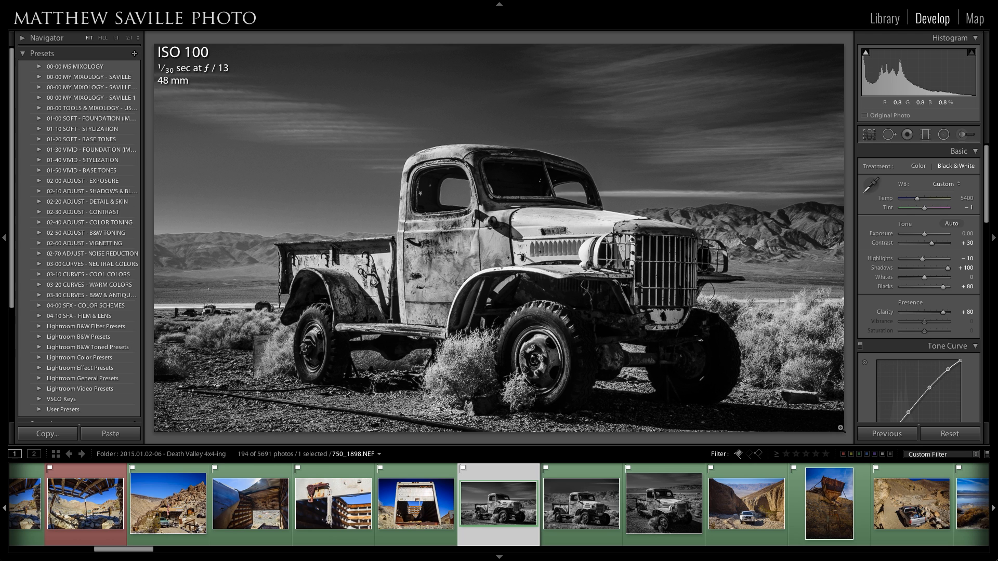
Step: Reset the truck photo's develop settings and apply the "00c. Dust Correction Curve - Add" preset
left_click(945, 435)
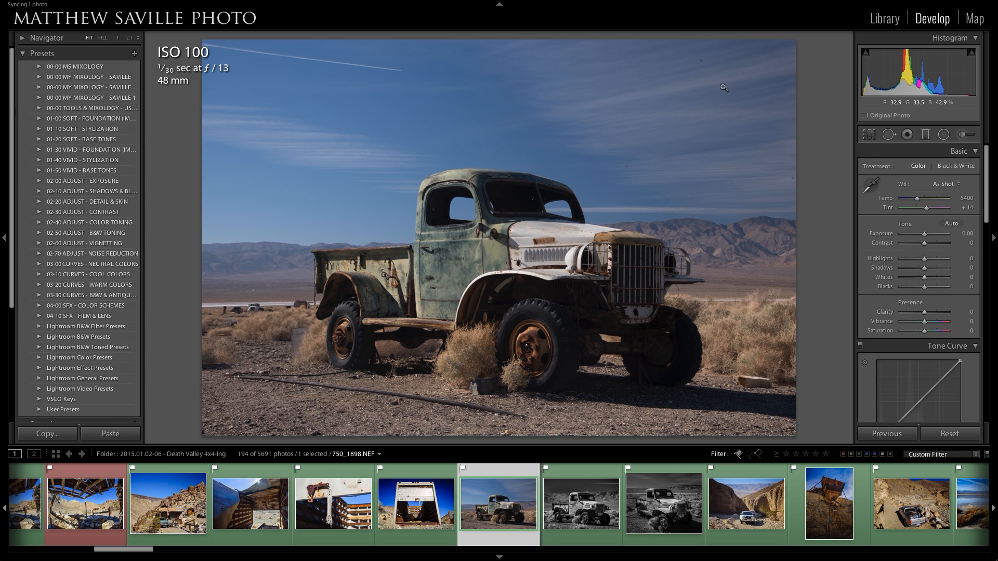
left_click(39, 111)
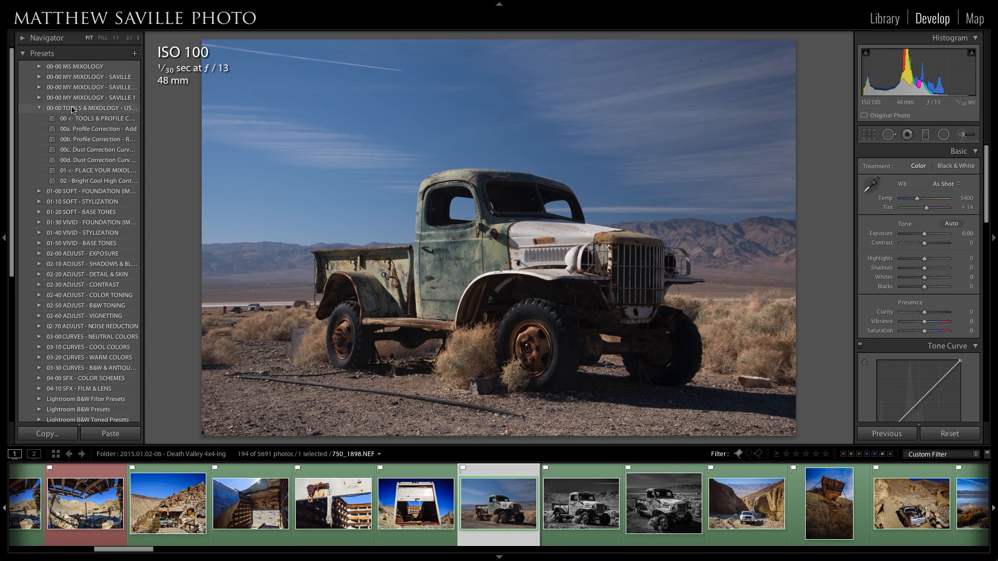
left_click(93, 151)
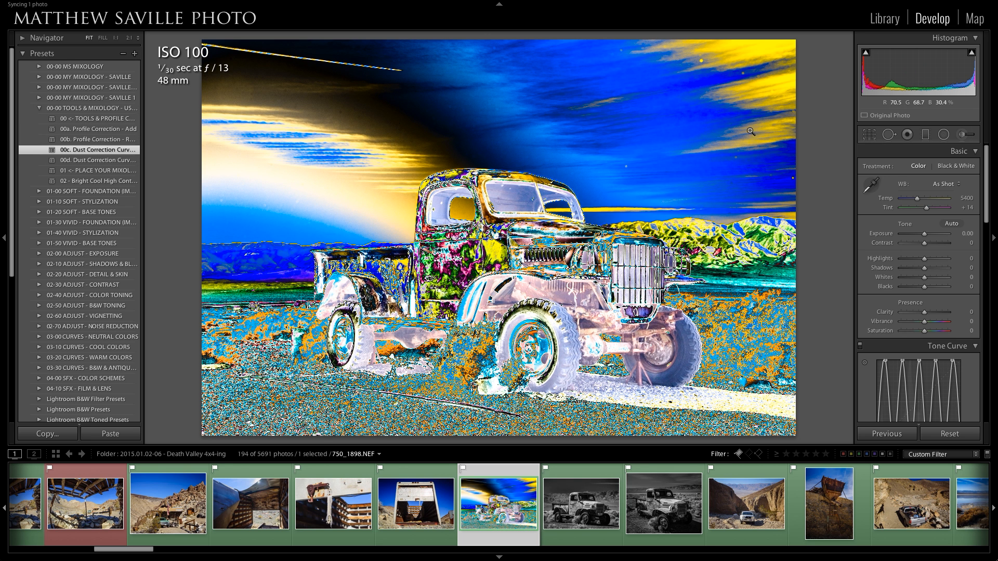
Step: Inspect the sky for dust spots and set the Spot Removal heal brush to feather 23 and size 46
left_click(762, 102)
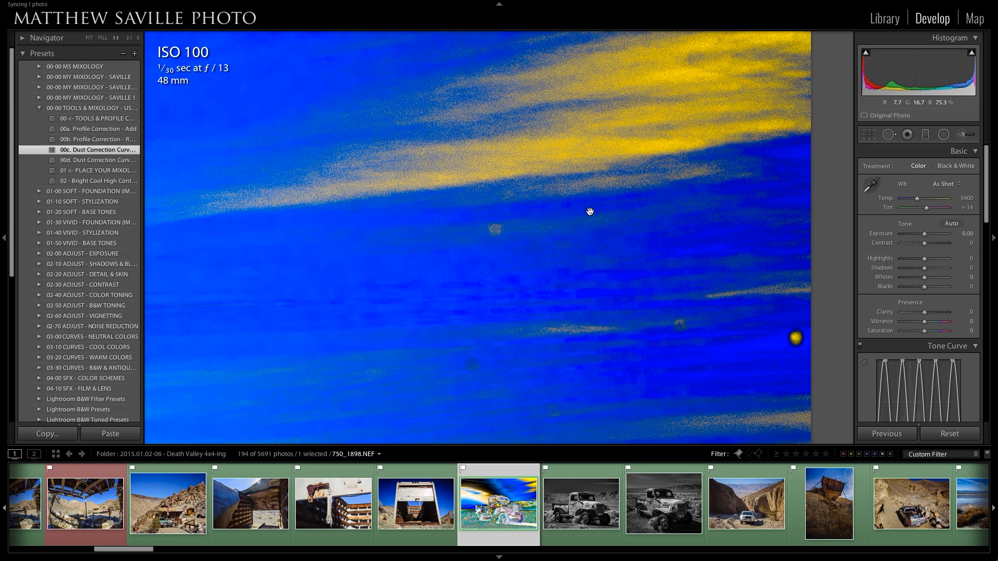
left_click_drag(644, 185, 670, 165)
left_click_drag(315, 221, 407, 180)
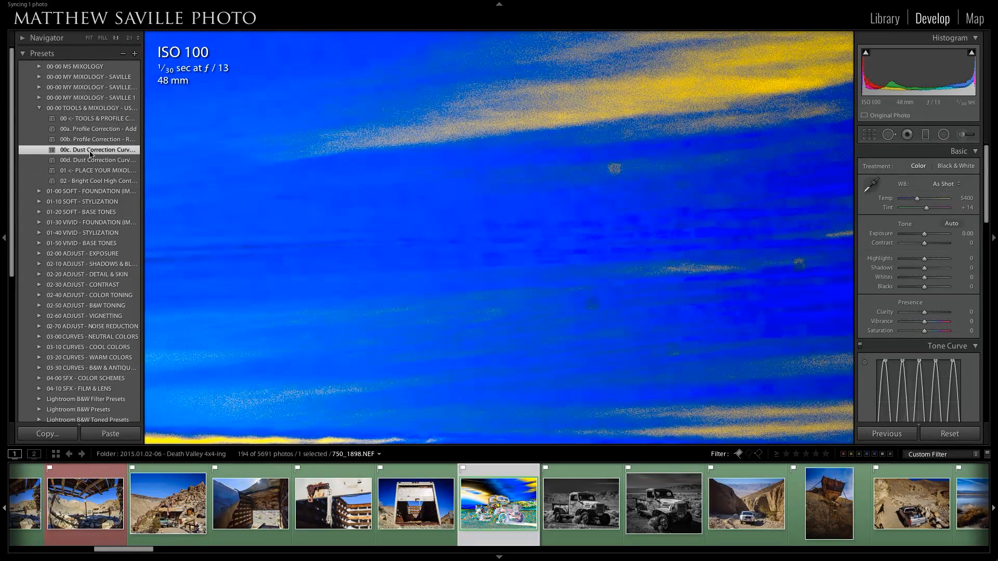
left_click(654, 229)
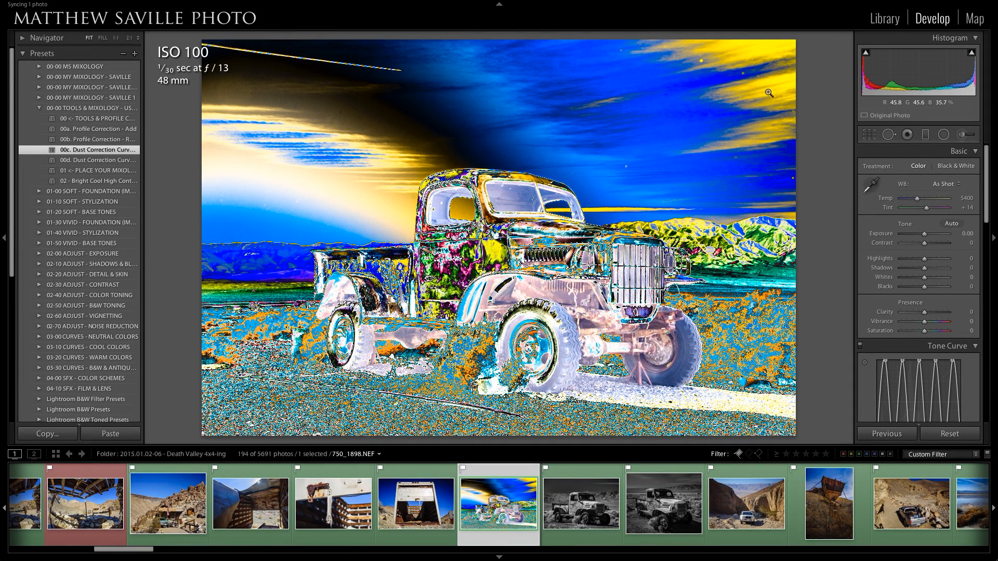
left_click(788, 175)
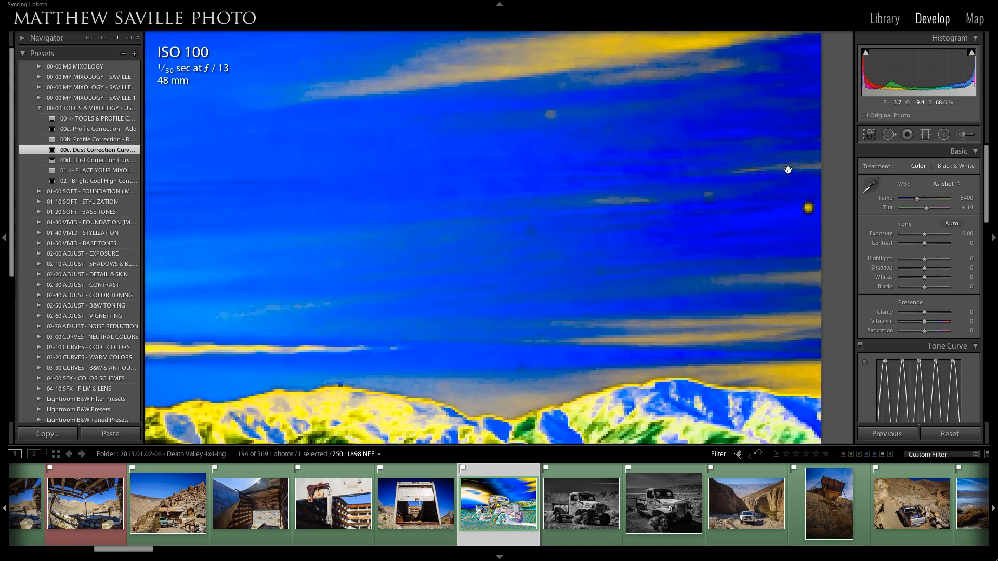
key("q")
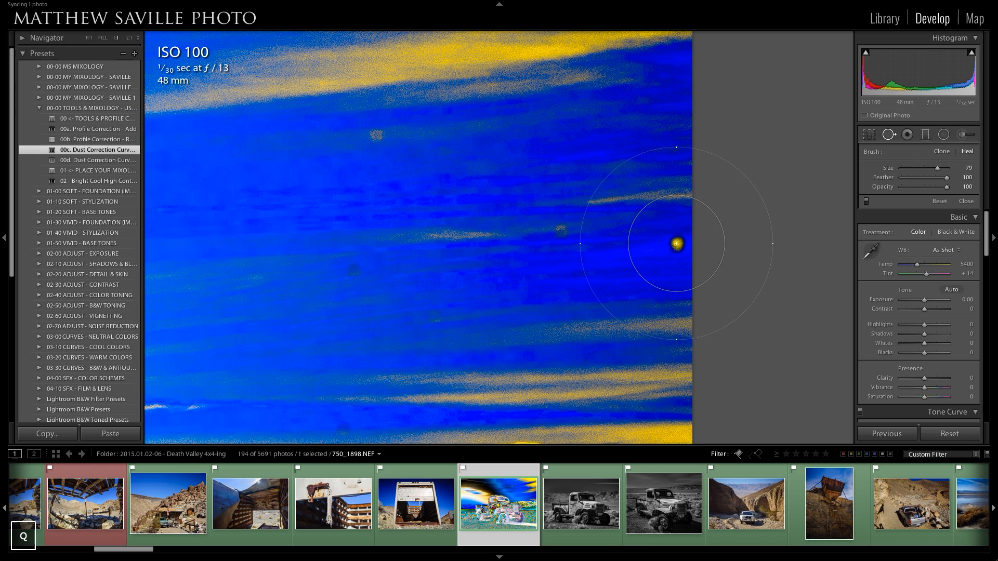
key("shift")
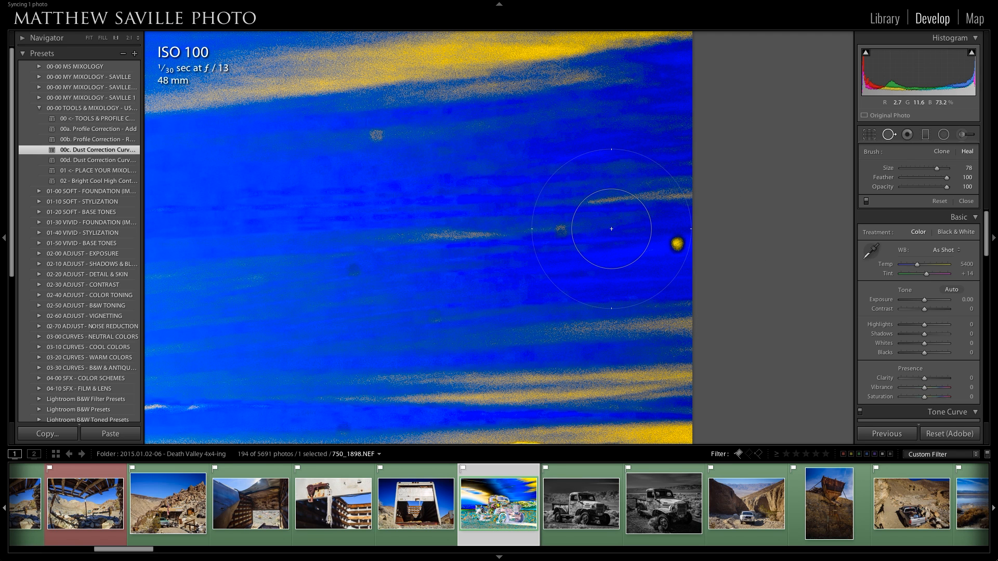
left_click_drag(947, 177, 911, 178)
scroll(675, 243, "down", 5)
Step: Heal the dust spots in the blue sky above the mountains near the photo's right edge
left_click(676, 242)
left_click(563, 231)
left_click(374, 131)
left_click(351, 265)
key("slash")
left_click(348, 429)
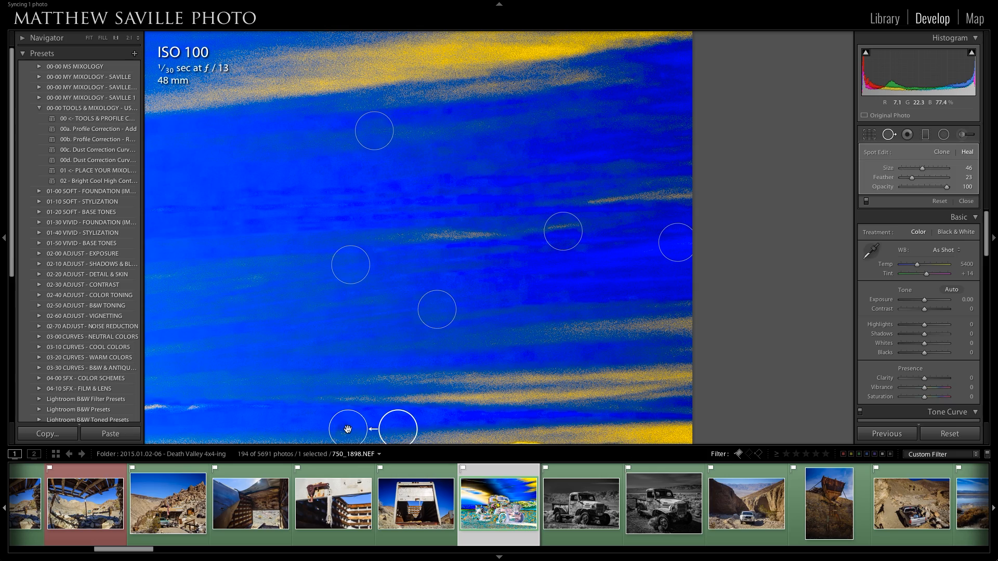
Step: Heal the single dust spot in the sky just above the truck's hood and windshield
key("space")
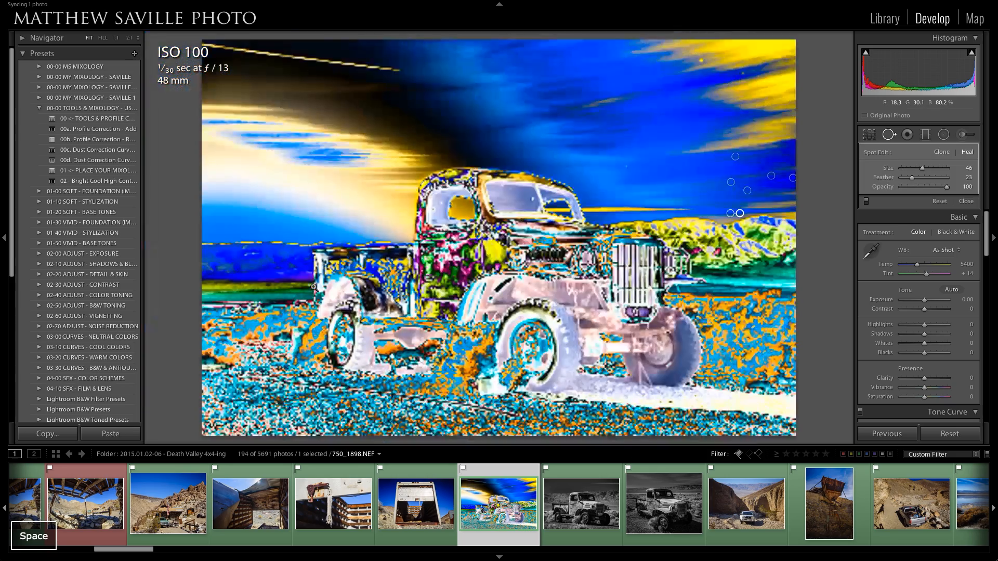
left_click(617, 165)
left_click_drag(698, 178, 588, 209)
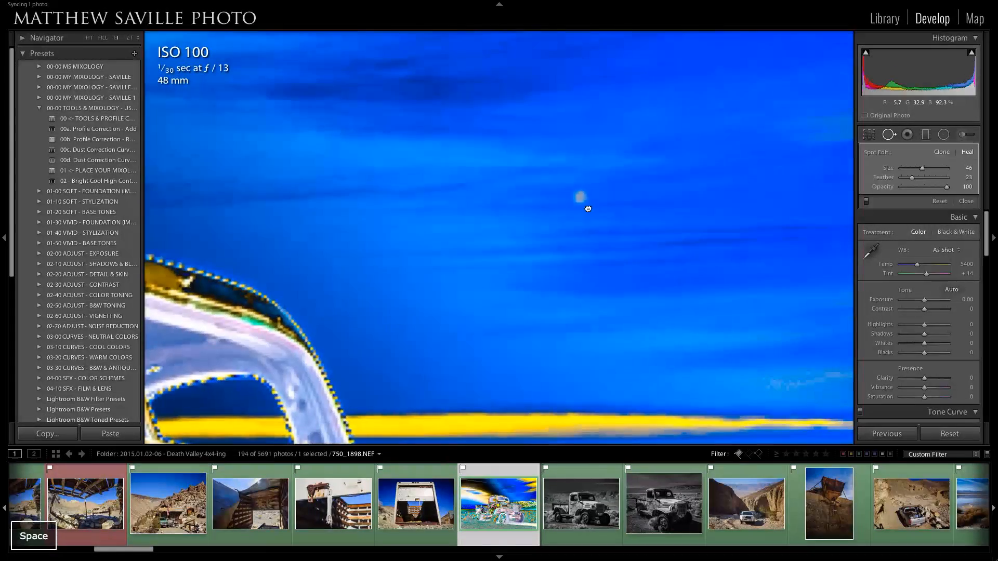
left_click(579, 196)
key("space")
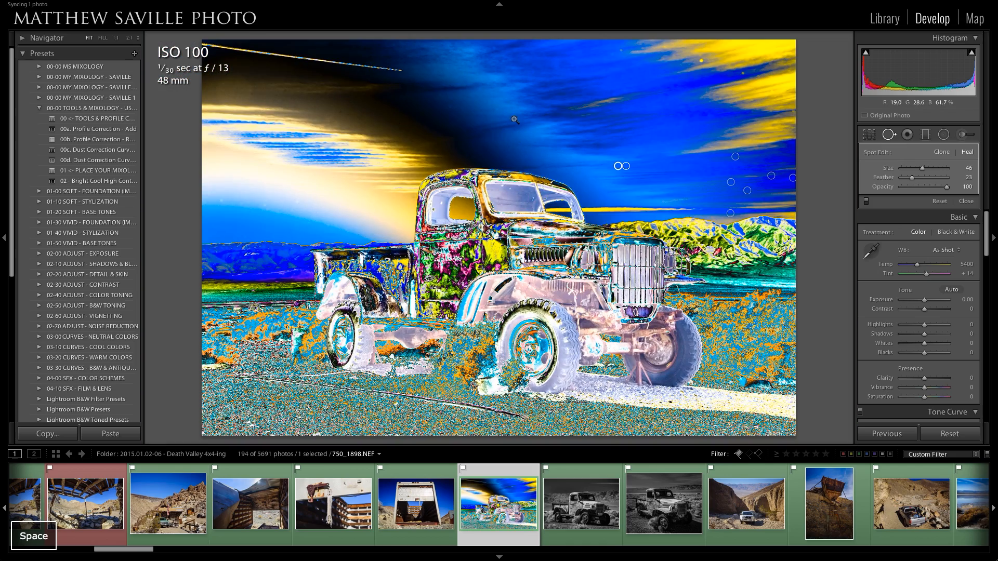
Step: Heal the two dust spots in the upper-right clouds and the one near the top middle of the sky
left_click(619, 165)
left_click_drag(686, 116, 616, 258)
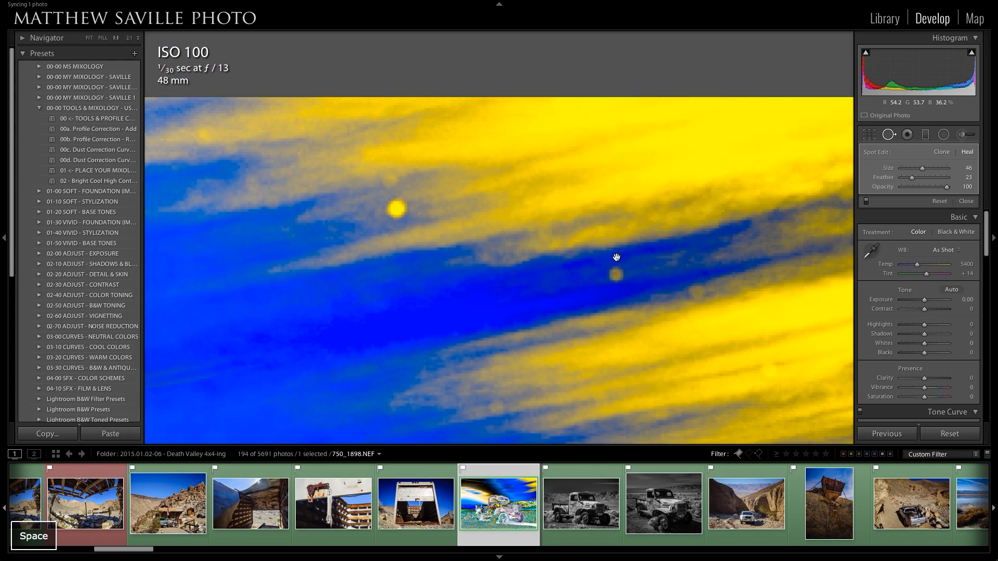
left_click(620, 275)
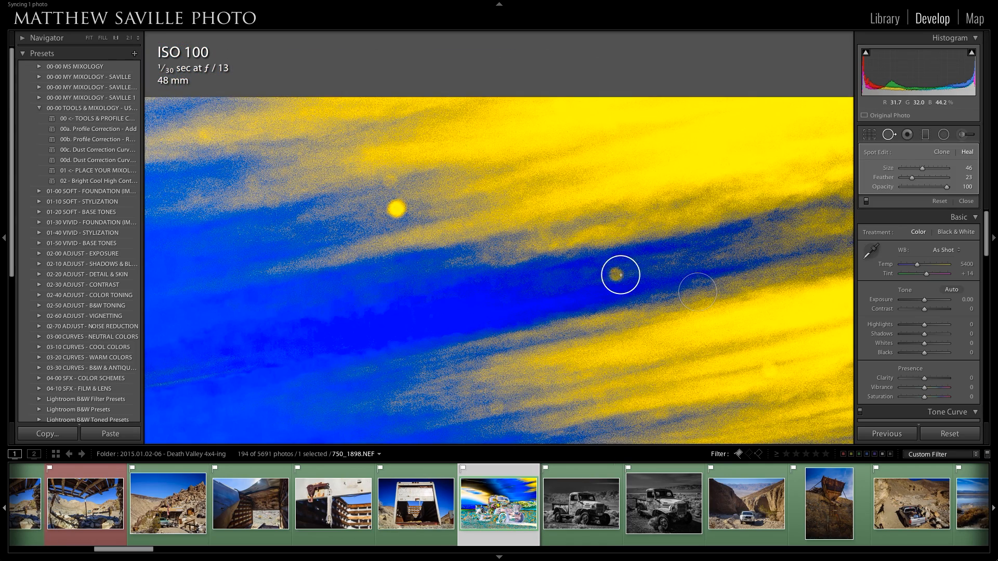
left_click(397, 208)
key("space")
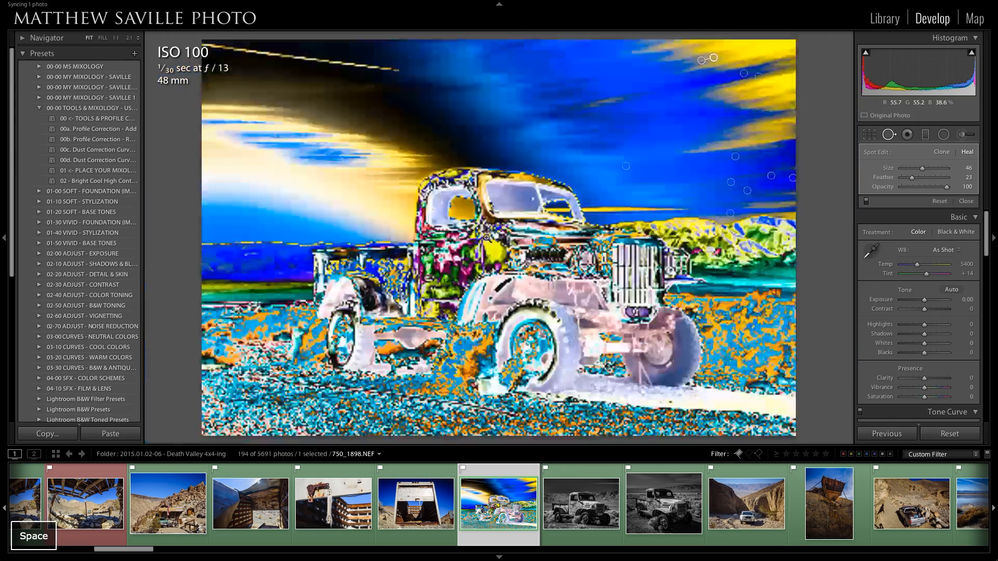
key("space")
left_click(628, 207)
key("space")
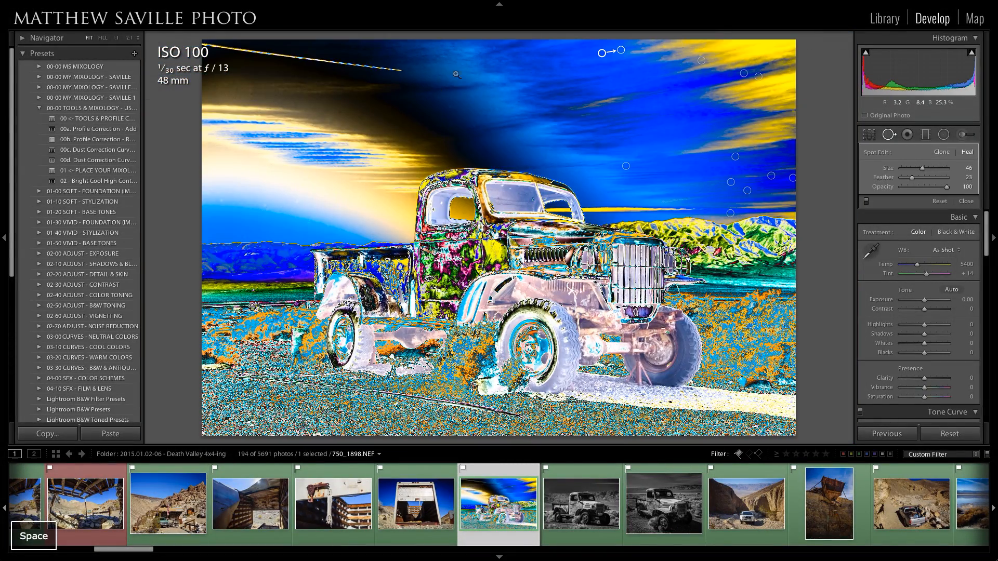
Step: Heal the five dust spots in the sky above the mountains on the photo's left side
key("space")
left_click(312, 196)
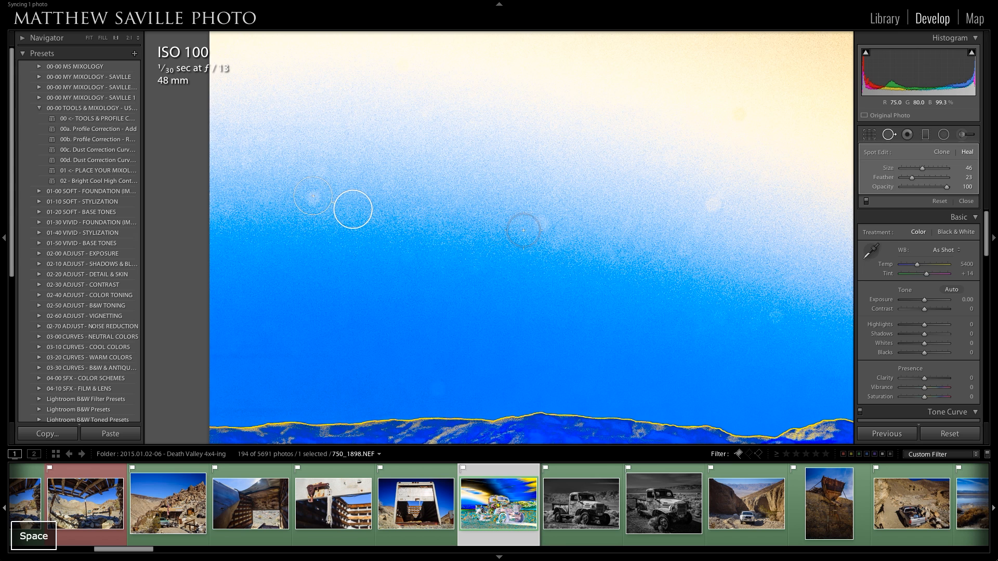
left_click(543, 224)
left_click(714, 202)
left_click(778, 318)
key("space")
left_click(437, 388)
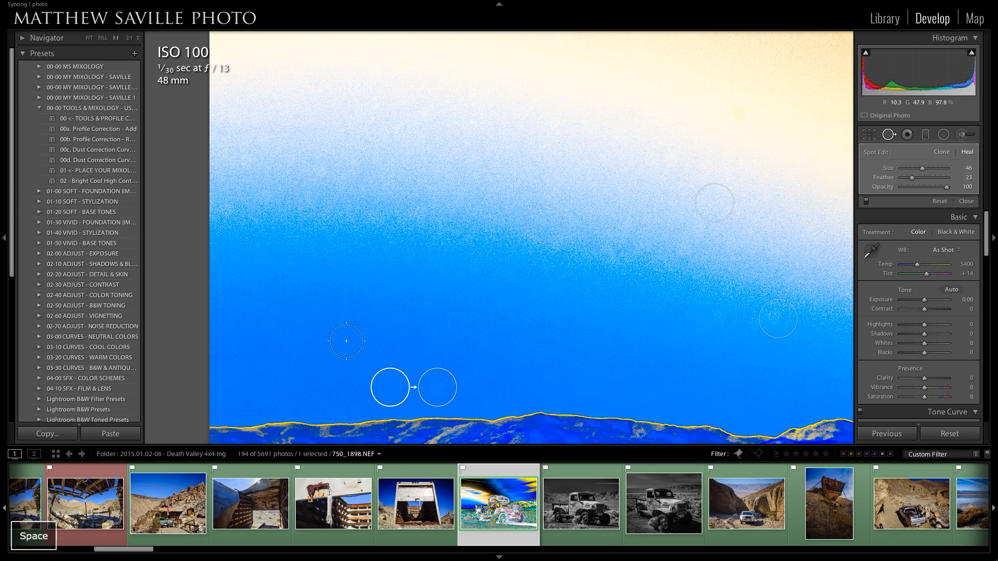
Step: Heal the two dust spots in the dark sky area above the streaked clouds, left of the truck's cab
left_click(474, 284)
left_click(374, 164)
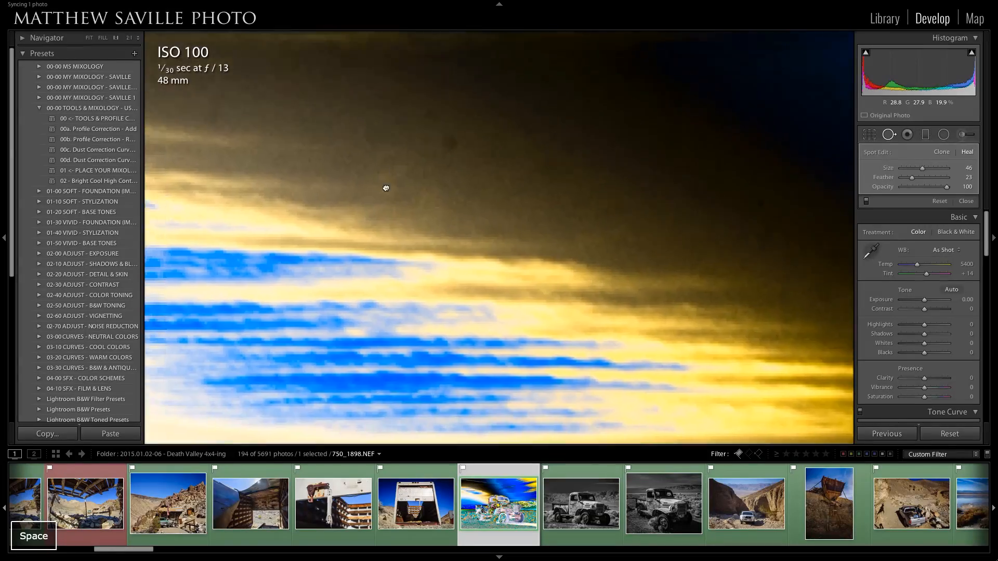
left_click(483, 207)
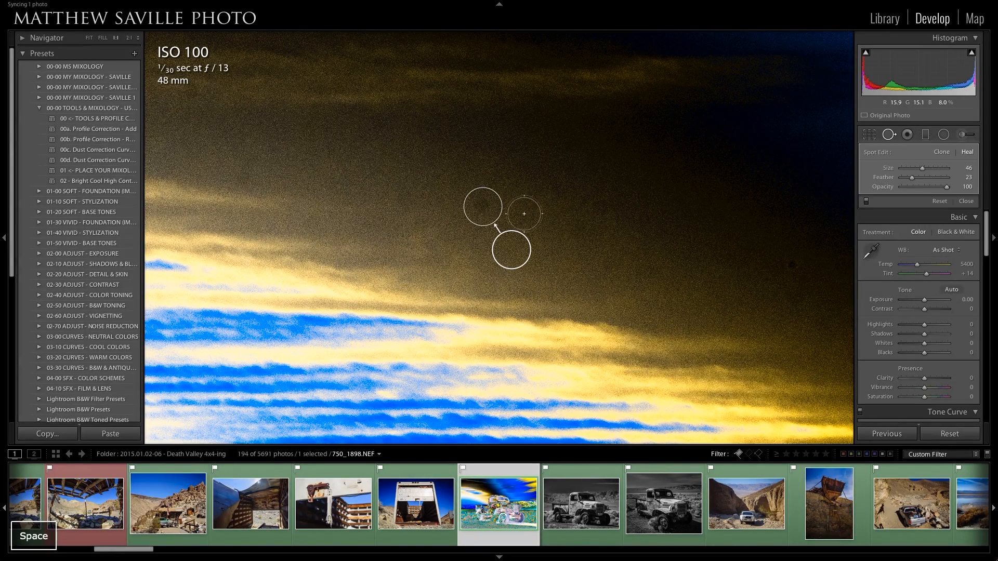
left_click(796, 266)
key("space")
left_click(659, 279)
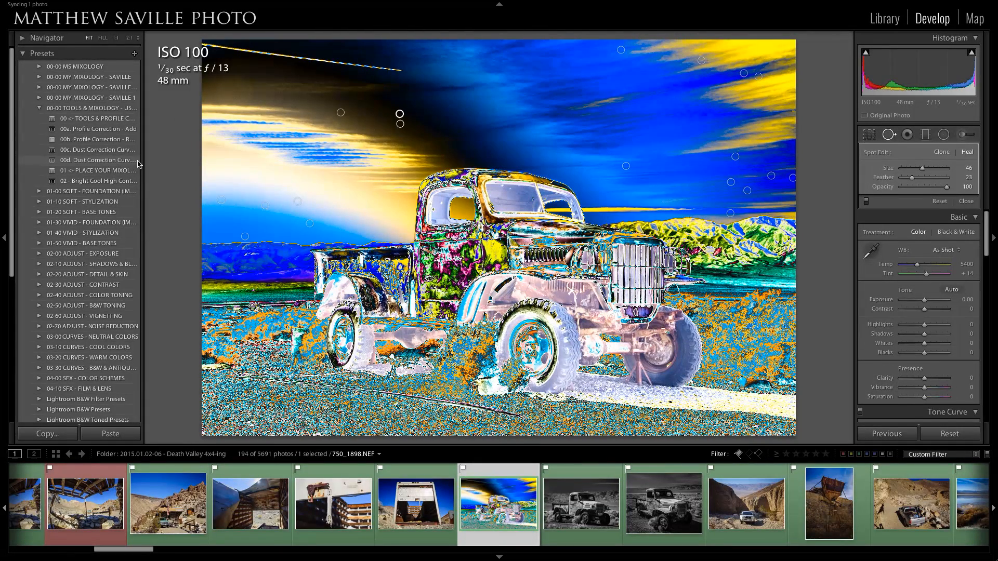
Step: Widen the preset list, apply "00d. Dust Correction Curve - Remove (Standard)" and close Spot Removal
left_click_drag(143, 165, 190, 159)
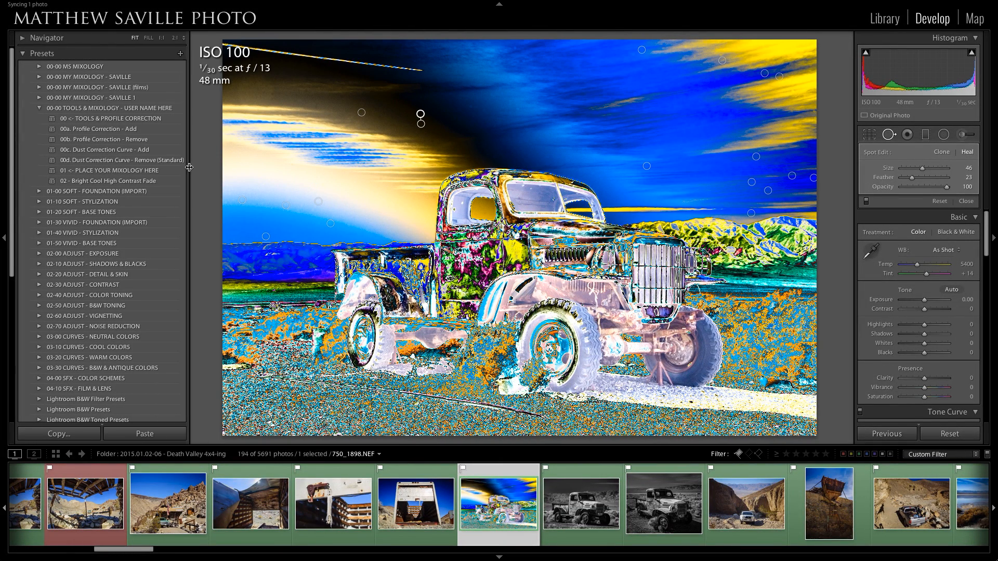
left_click(137, 161)
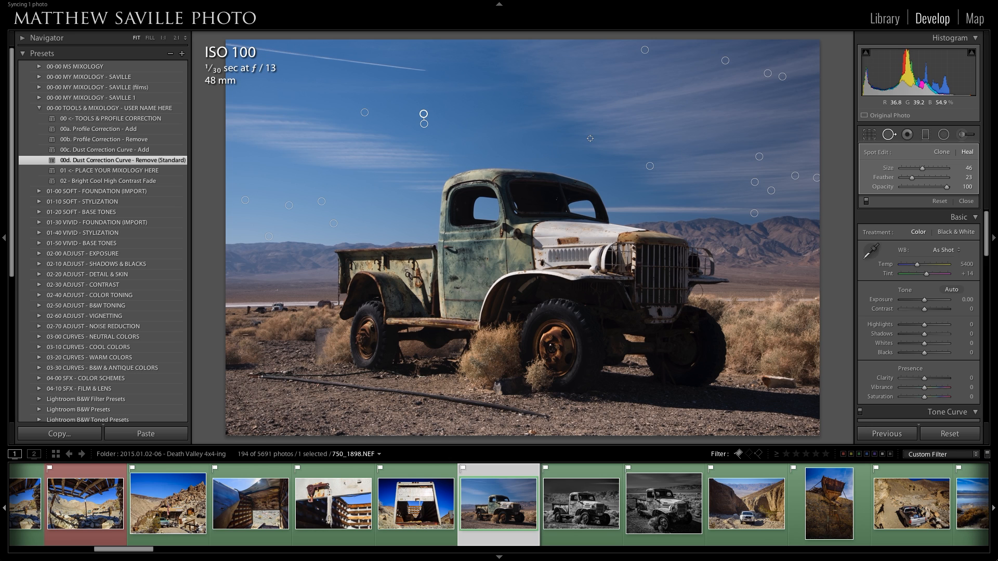
key("q")
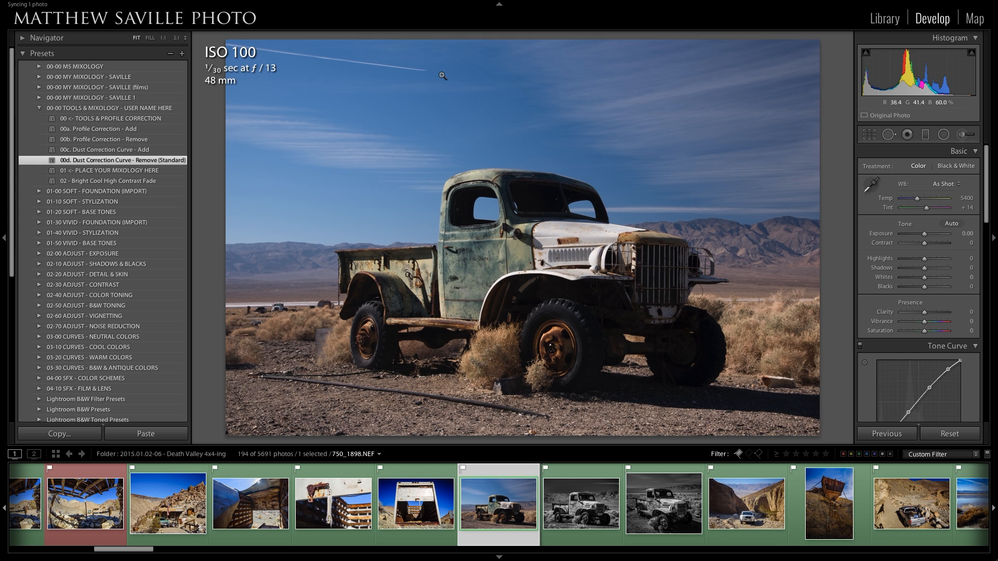
Step: Try to heal the contrail in the photo's upper-left sky with one Spot Removal stroke, size 76
key("q")
left_click_drag(429, 70, 220, 43)
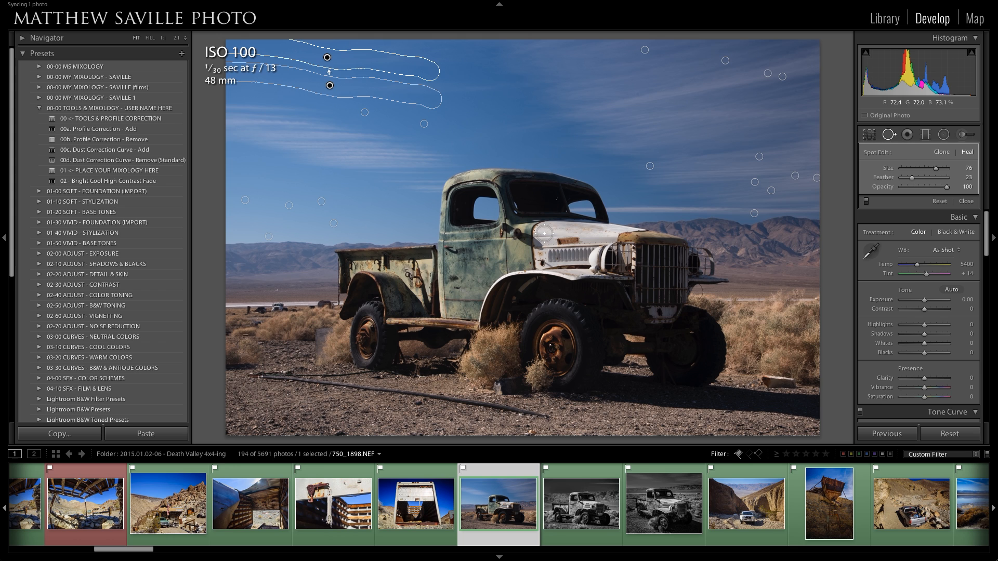
key("Delete")
key("d")
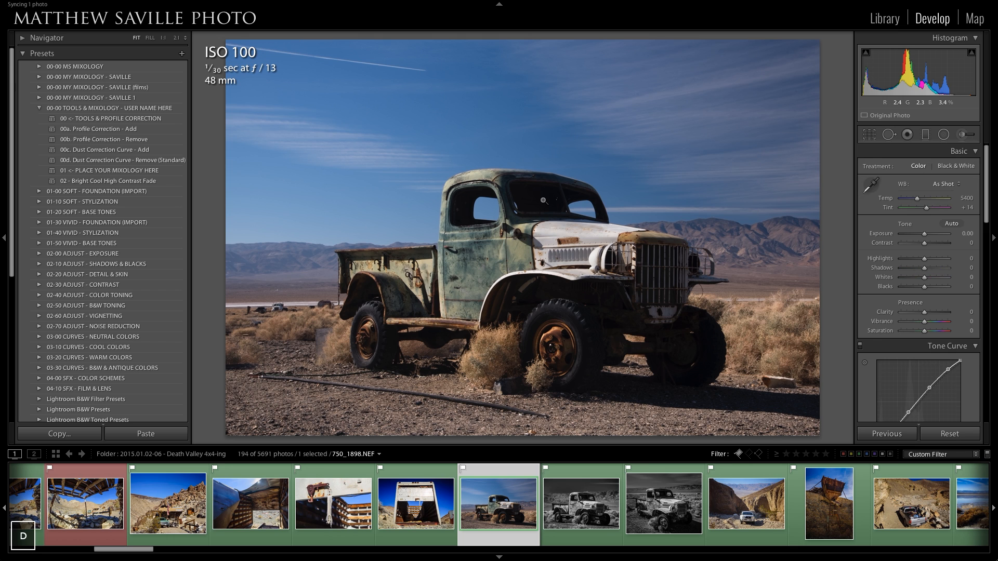
Step: Crop the photo at its original aspect ratio to exclude the contrail, repositioning it so the truck sits slightly further left in the frame
key("r")
left_click_drag(526, 40, 522, 54)
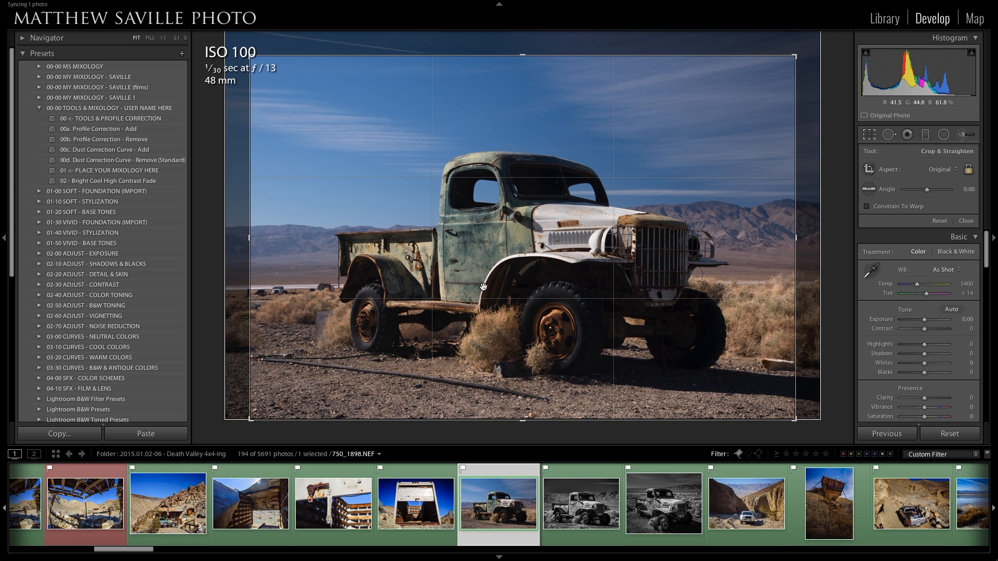
left_click_drag(525, 416, 525, 413)
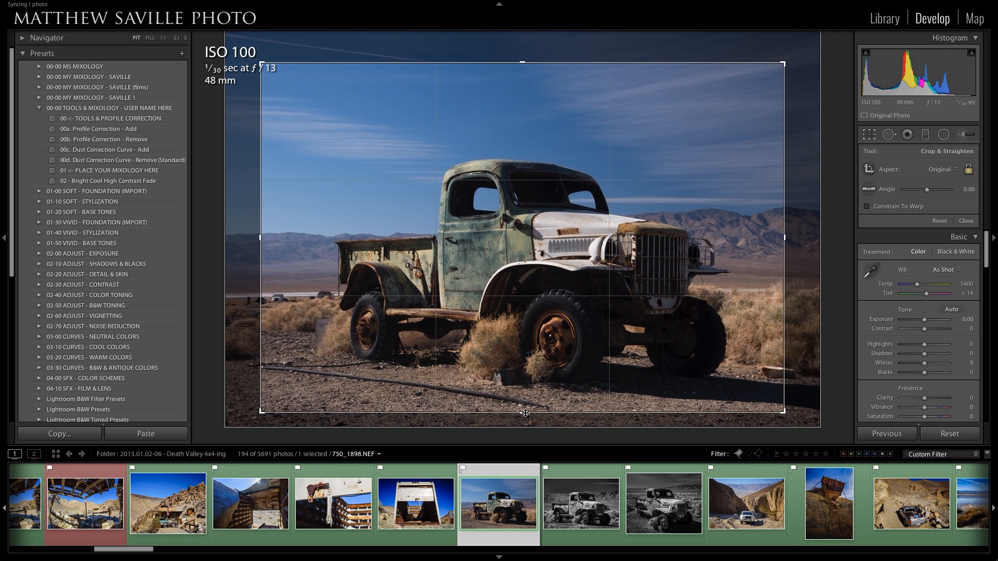
left_click_drag(544, 355, 526, 356)
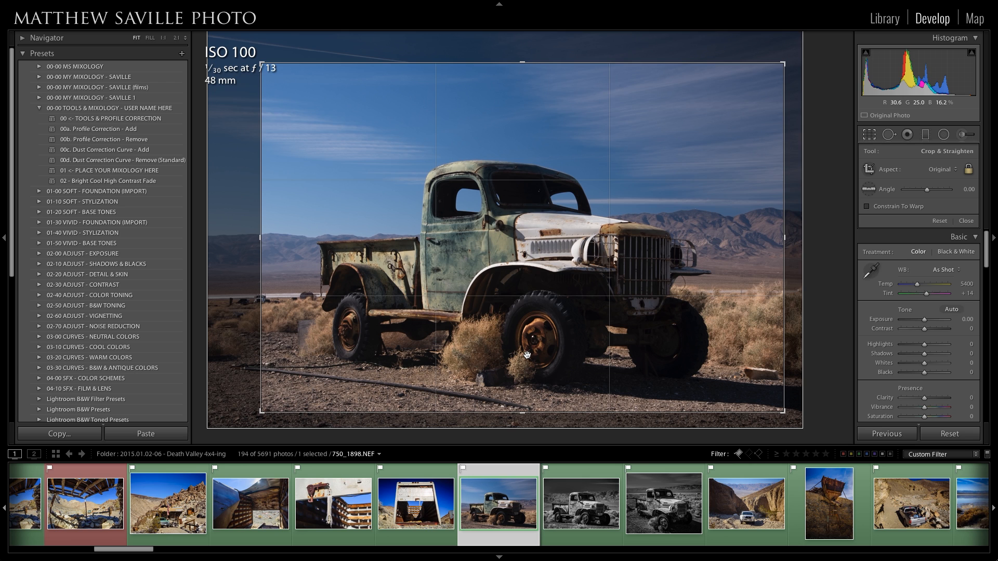
key("Return")
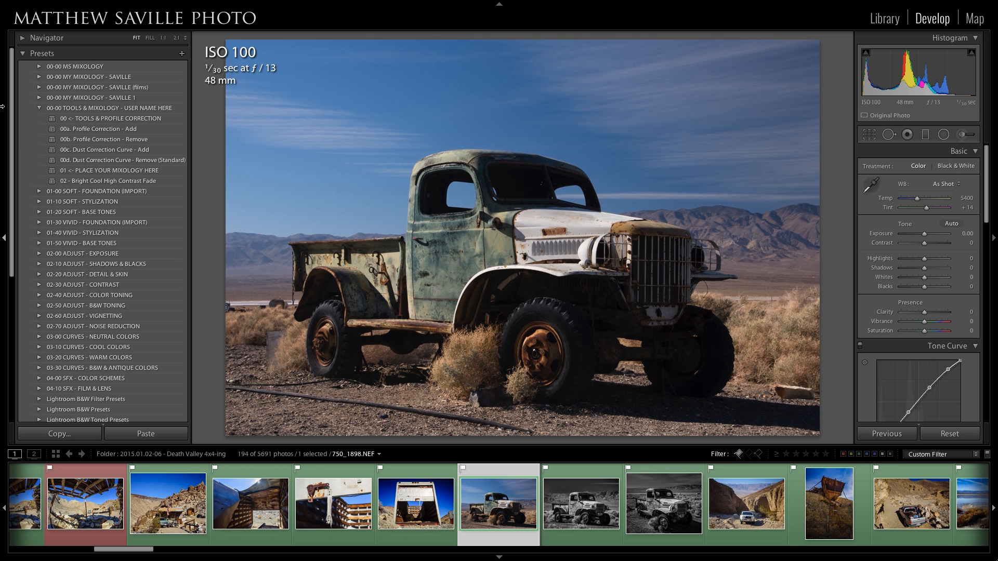
Step: Try "31a. Color" from the "01-30 VIVID - FOUNDATION (IMPORT)" presets, then apply "32b. Saturate + Blue/Green Kick" instead
left_click(39, 108)
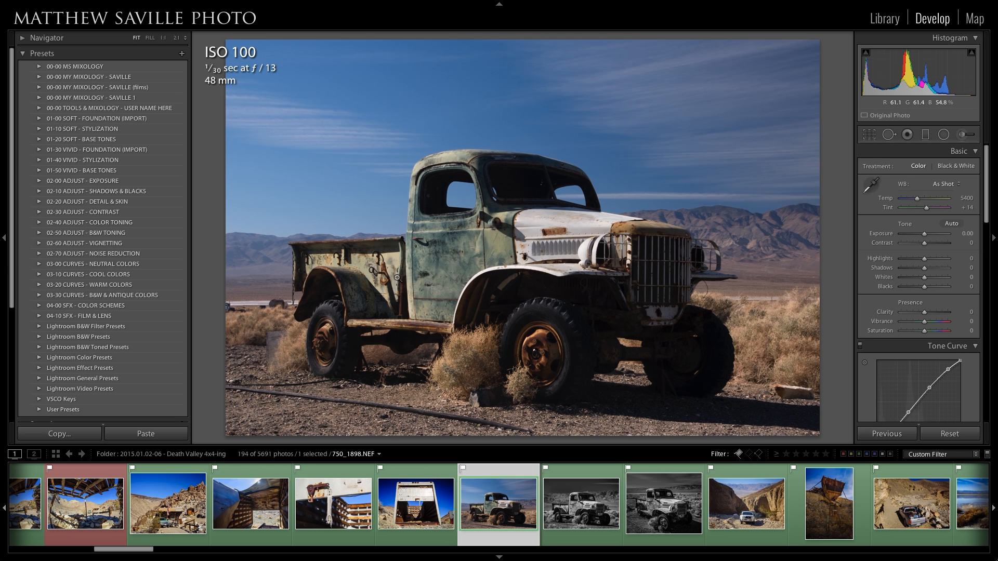
left_click(39, 151)
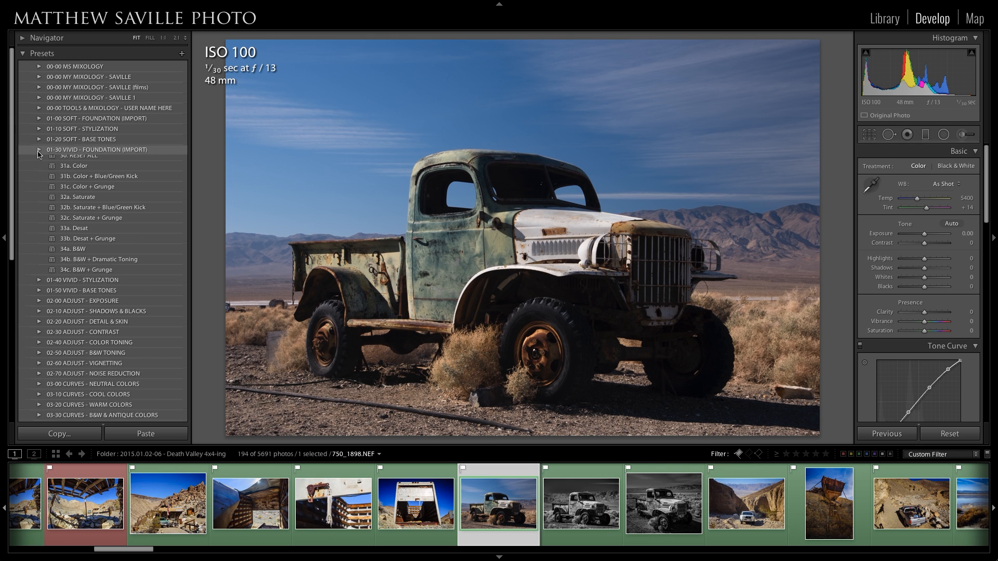
left_click(80, 173)
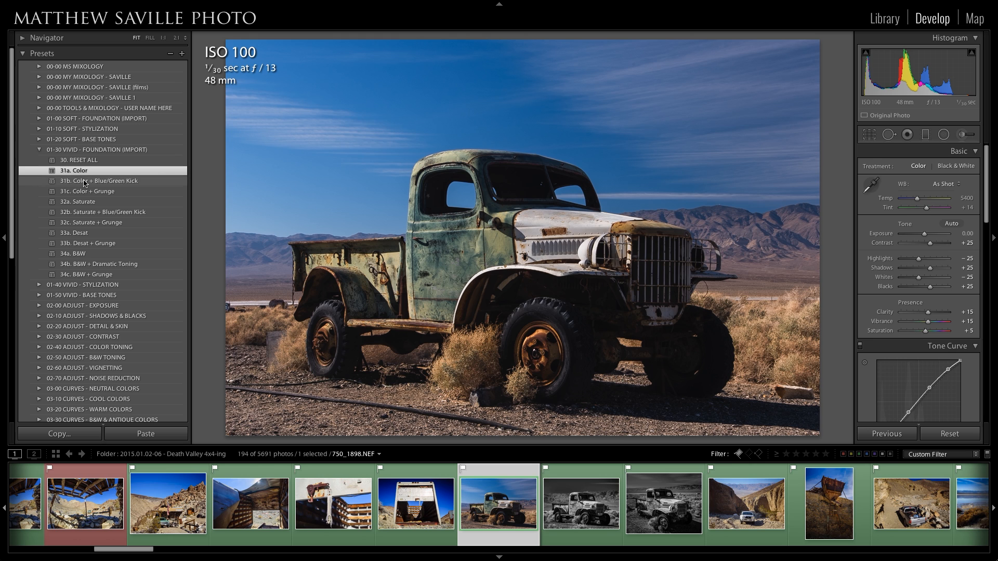
left_click(106, 214)
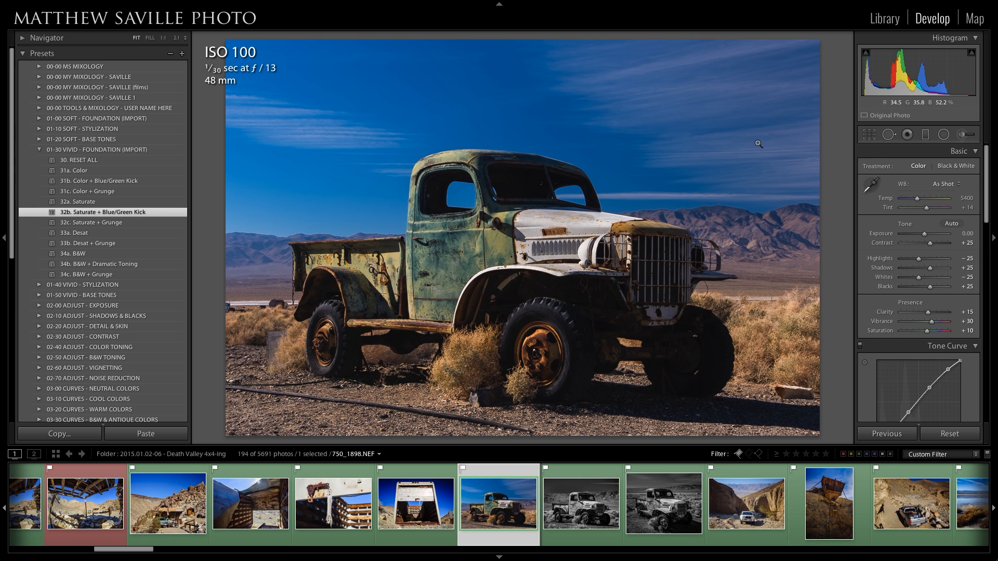
Step: Adjust the white balance to a Temp of 5300 and a Tint of +4
left_click_drag(941, 210, 931, 213)
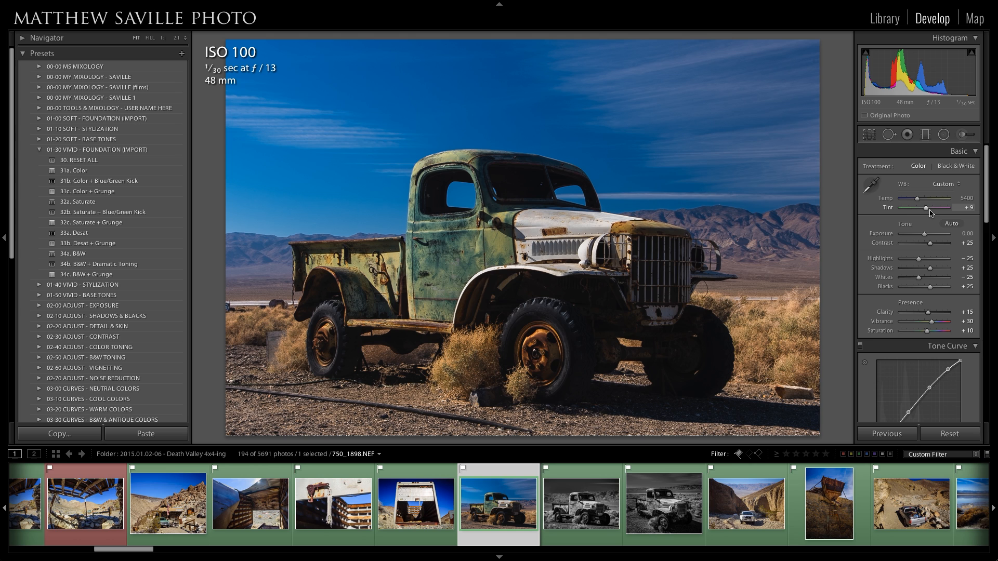
key("Down")
key("Down")
key("Down")
key("Down")
key("Down")
key("Down")
key("Down")
Step: Compare the exposure presets "06. Brighten +0.5" and "05. Neutral 0.0" on the truck photo, ending on Neutral
left_click(40, 305)
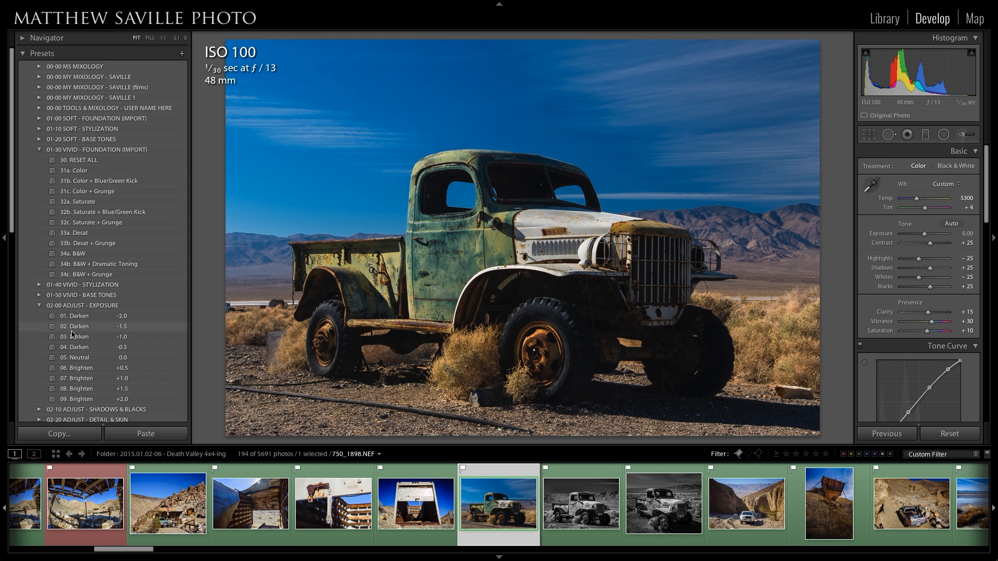
left_click(88, 368)
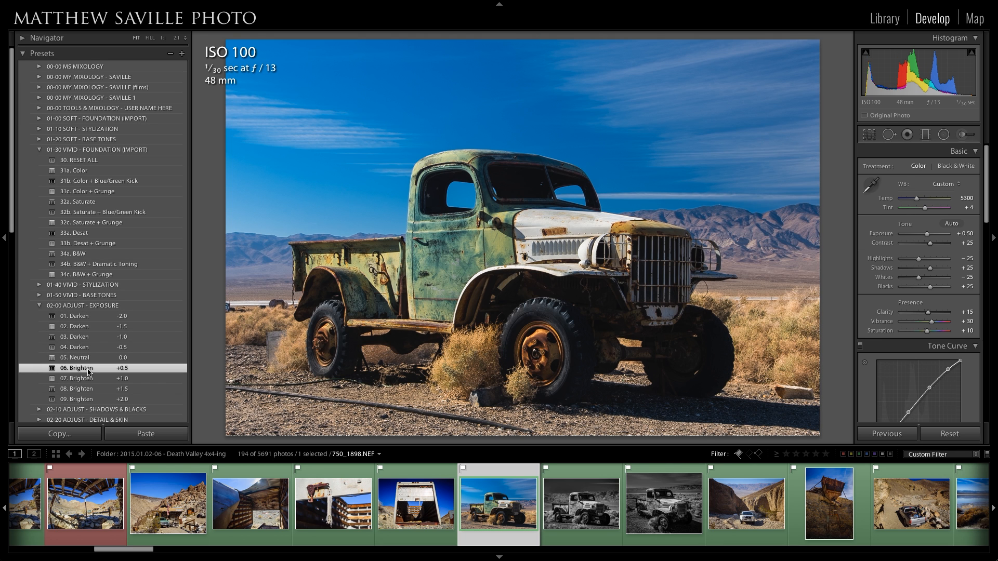
left_click(89, 360)
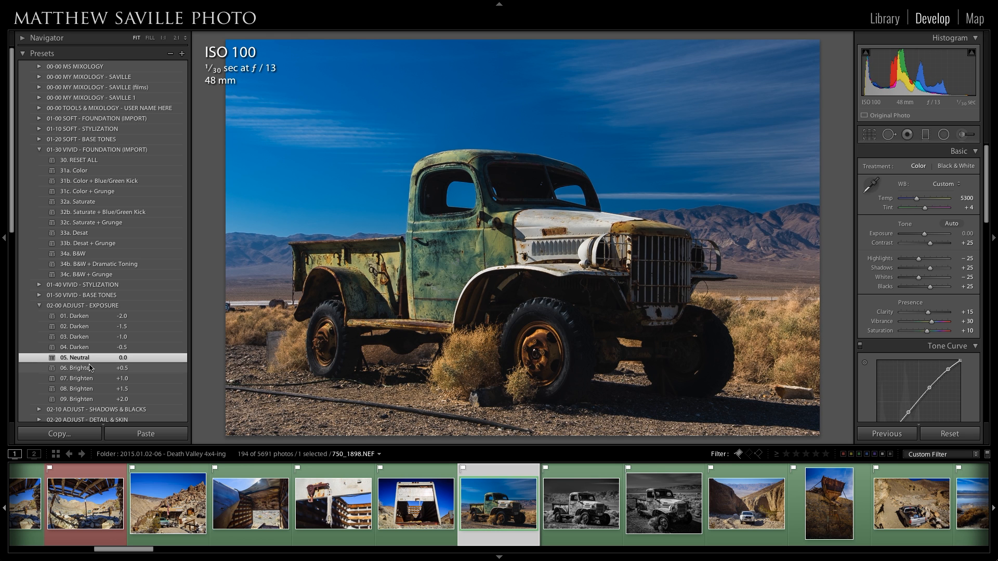
left_click(89, 368)
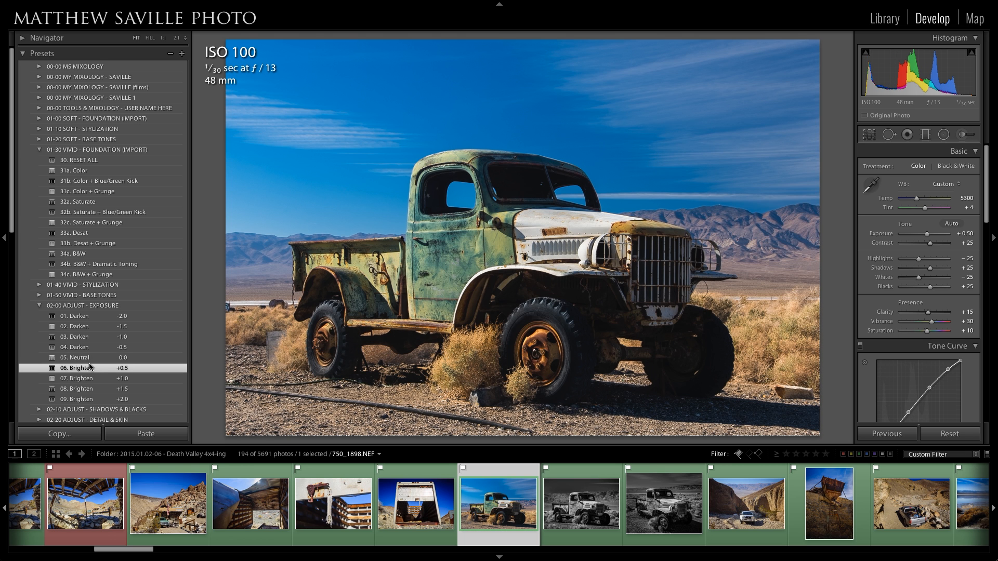
left_click(89, 362)
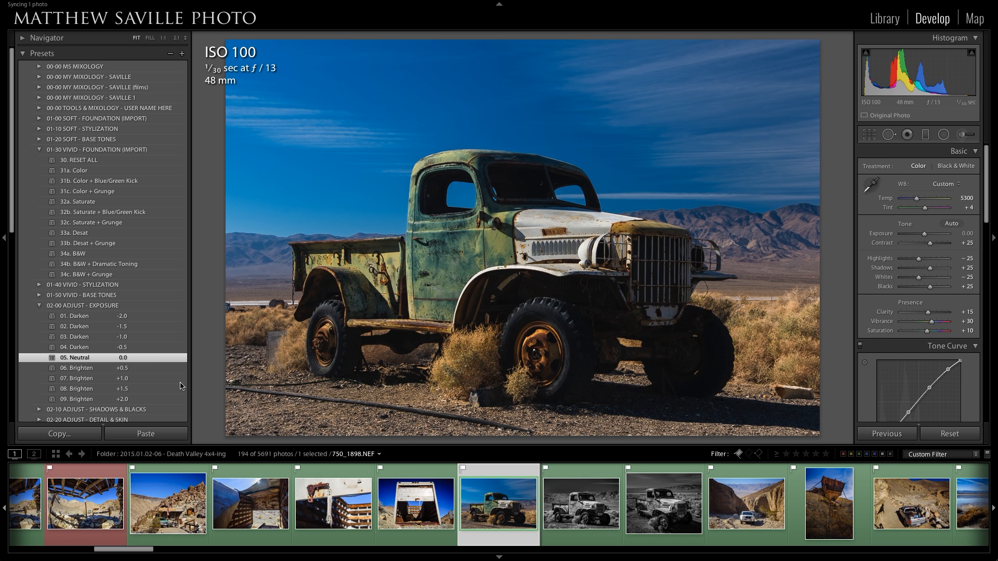
left_click(123, 368)
left_click(123, 358)
Step: Move the RGB tone curve's white point inward to about 88.6 / 100.0 %, check clipping, and shift the upper-midtone point slightly to brighten
scroll(947, 370, "down", 2)
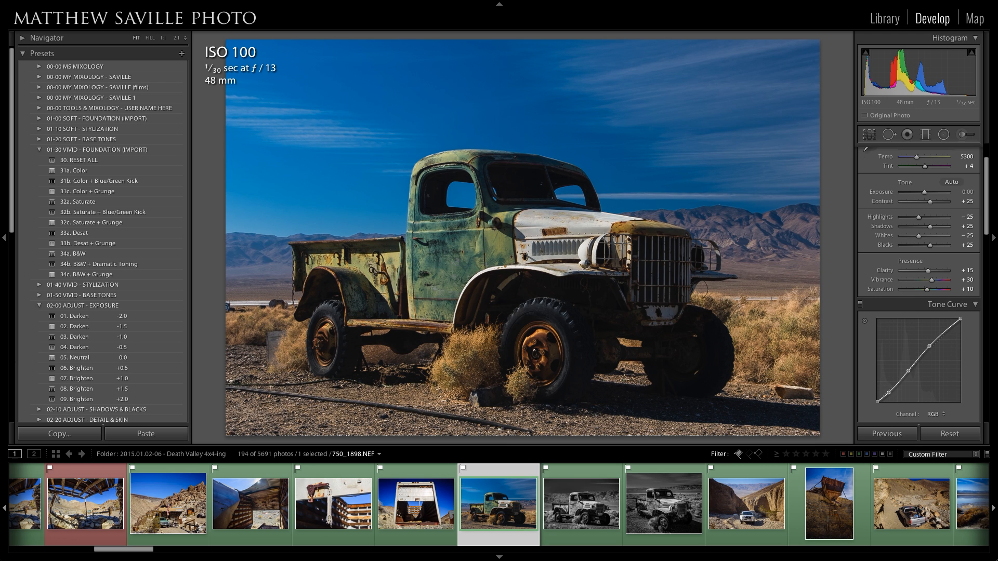
left_click_drag(959, 319, 950, 318)
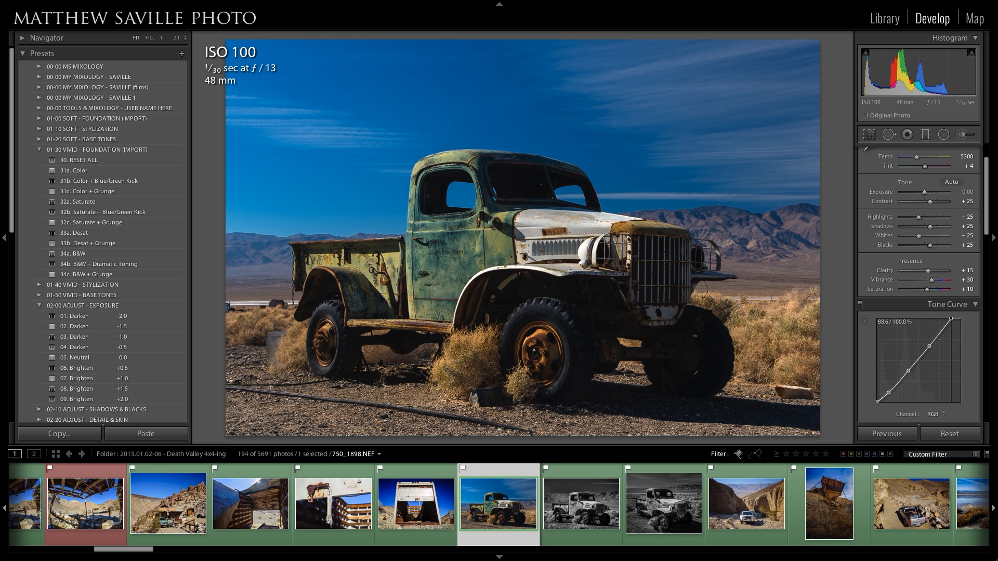
key("j")
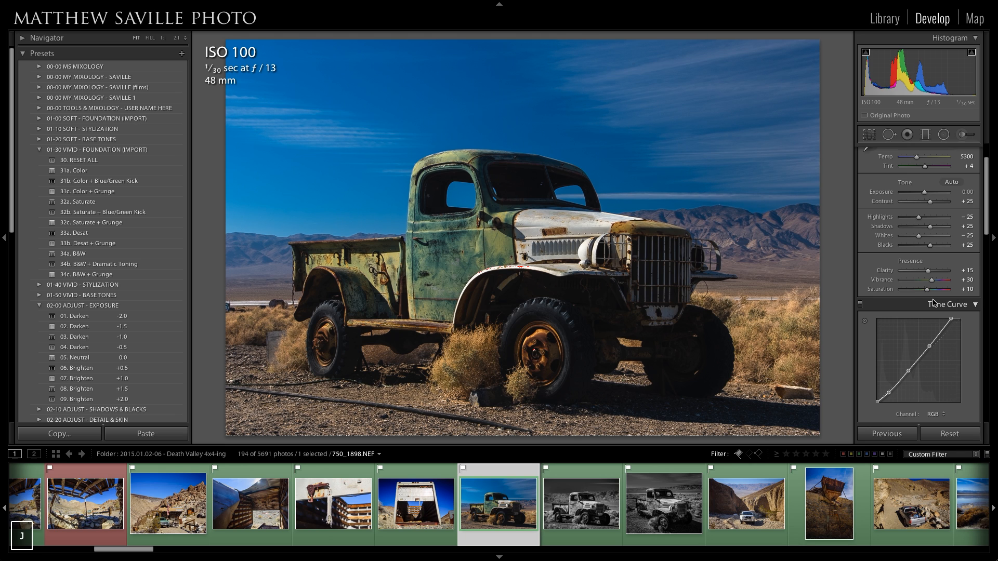
left_click_drag(952, 319, 952, 319)
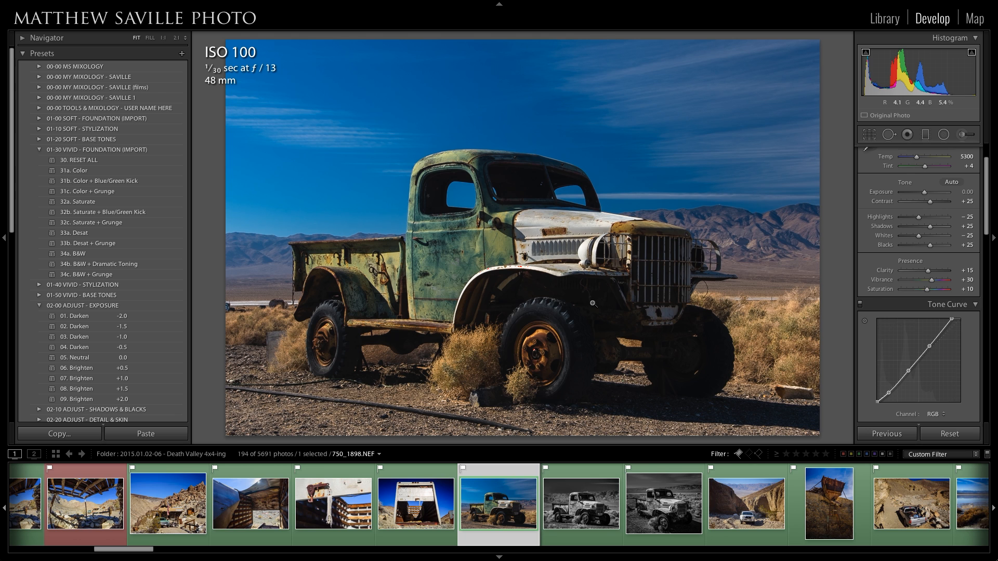
left_click_drag(930, 346, 927, 345)
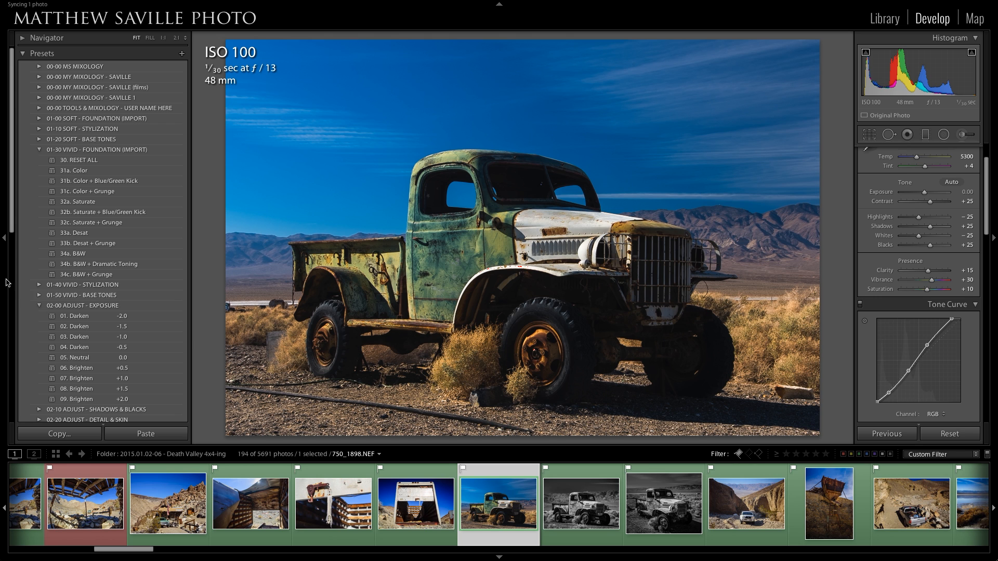
Step: Create a virtual copy of the colour truck photo 750_1898.NEF for a black-and-white version
scroll(110, 278, "down", 10)
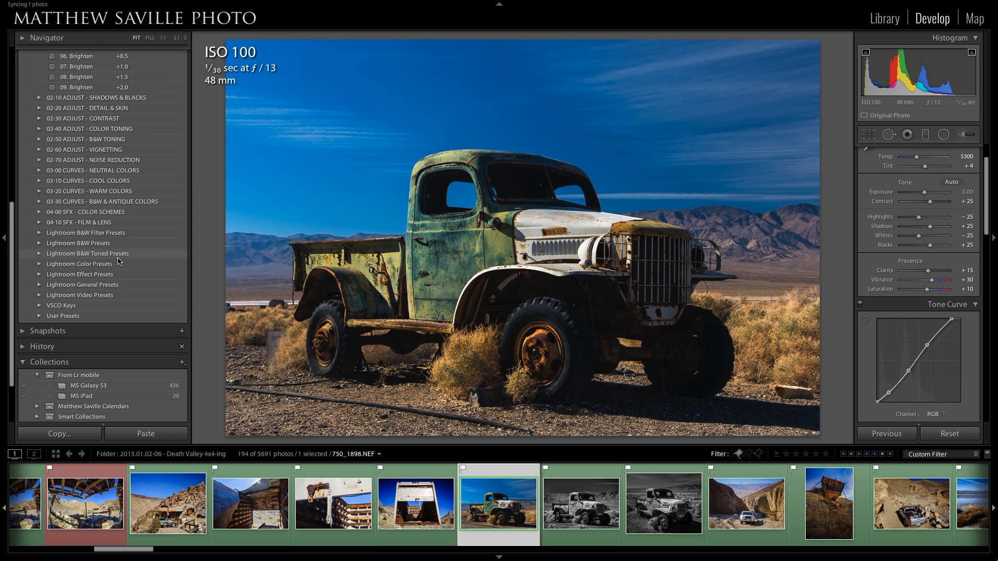
scroll(118, 263, "up", 2)
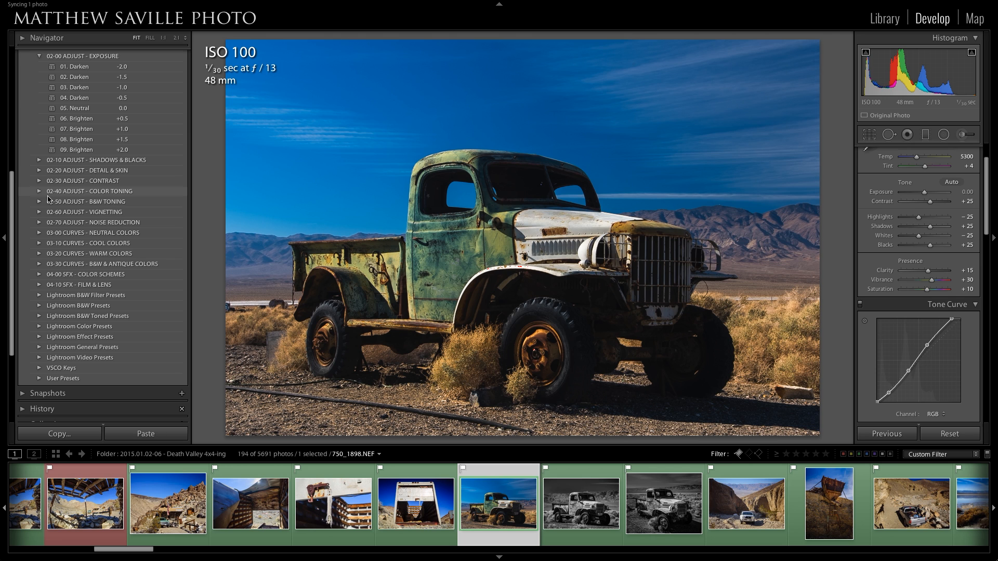
key("super+shift+apostrophe")
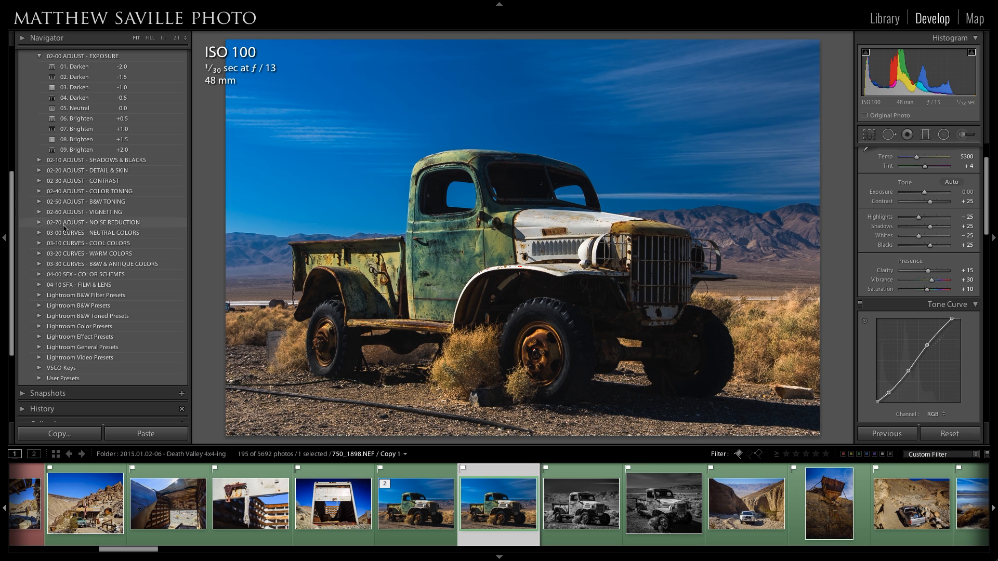
Step: Compare "33a. Neutral Punch + B&W" with "34a. Neutral Matte + B&W" on the virtual copy and settle on Neutral Punch
left_click(40, 265)
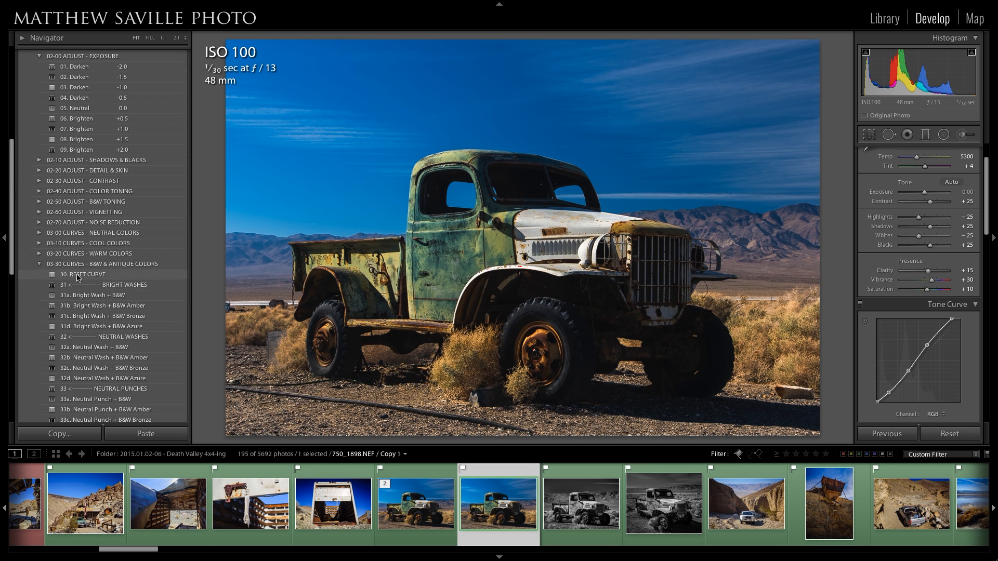
scroll(79, 279, "down", 3)
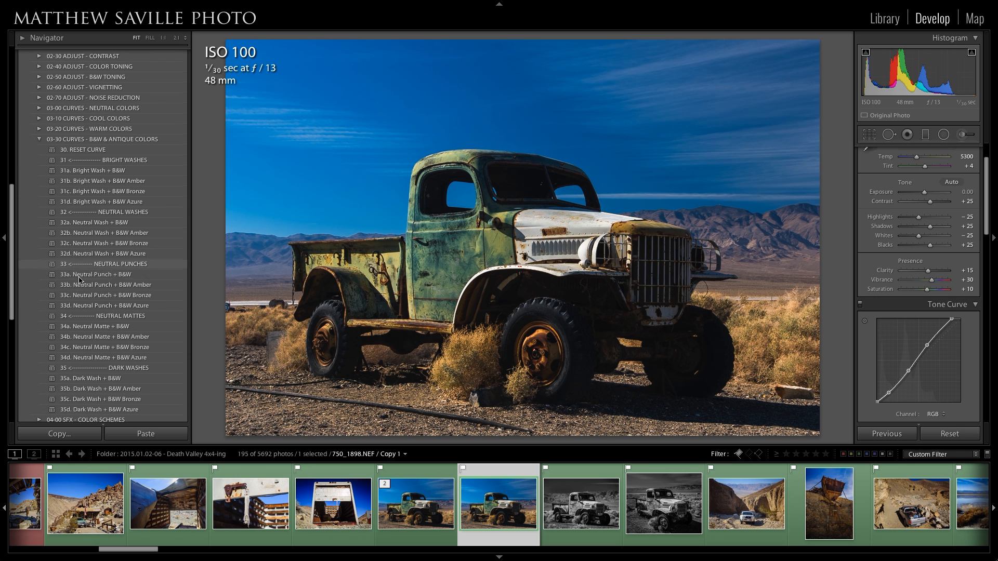
left_click(107, 277)
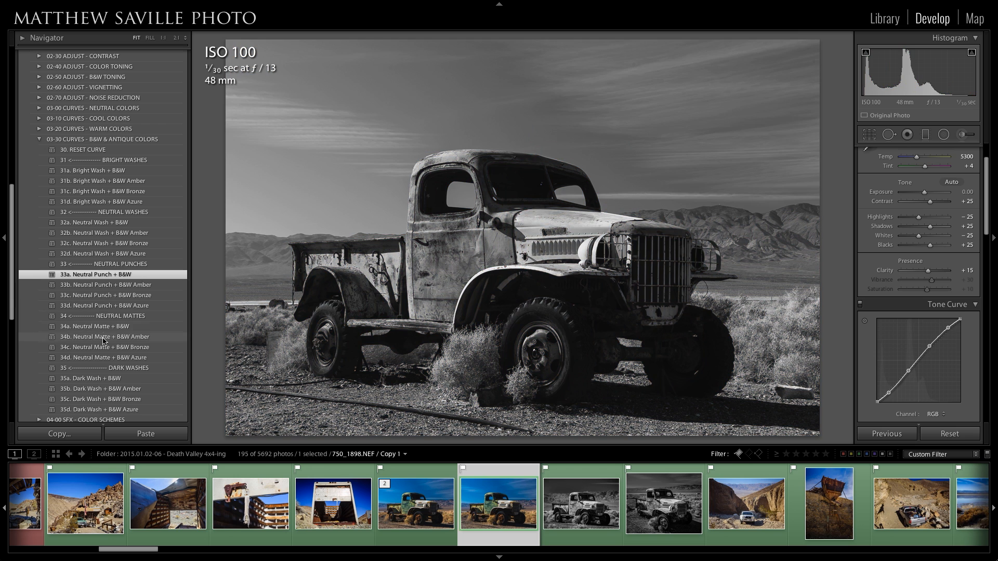
left_click(108, 327)
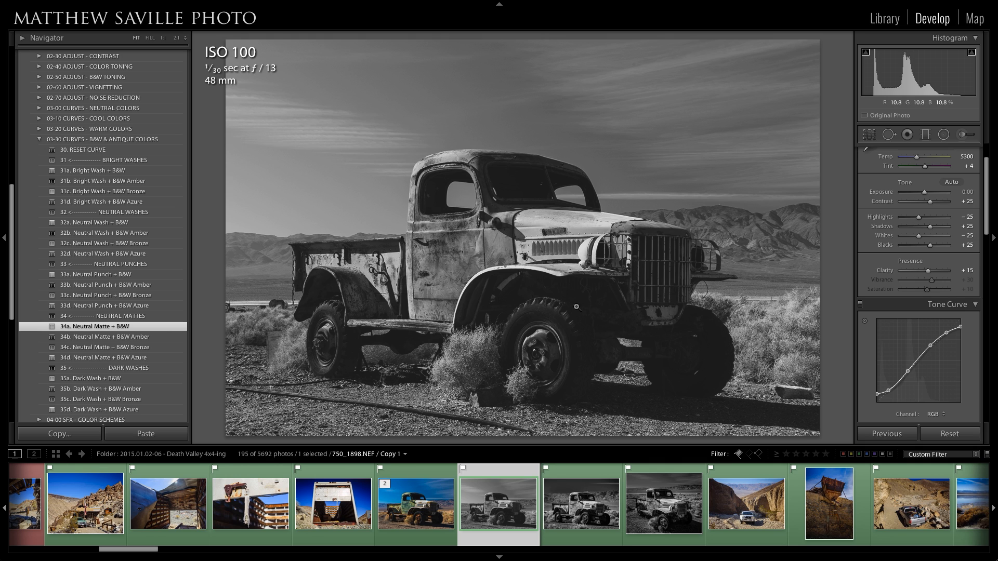
left_click(137, 276)
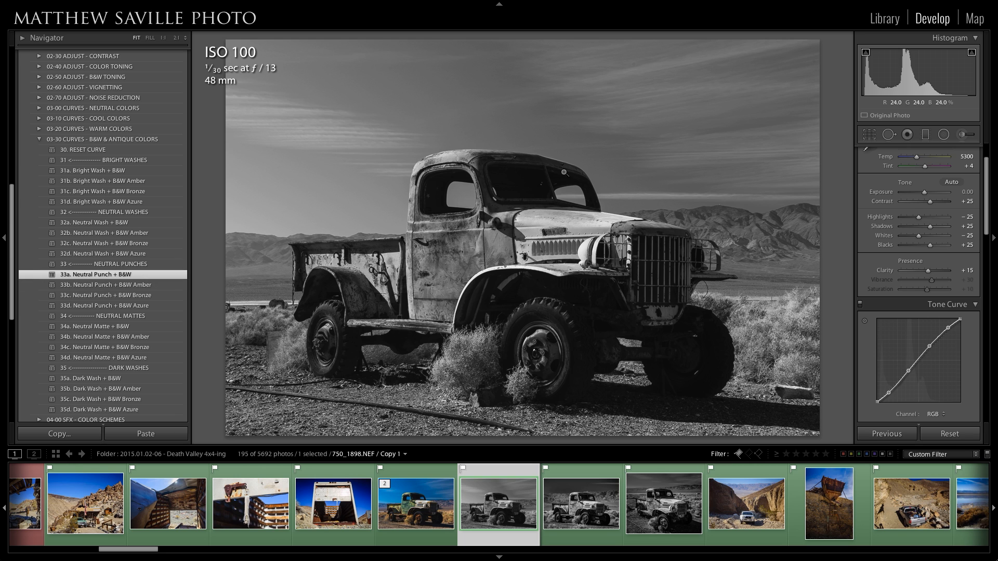
Step: Step through the Dramatic B&W landscape toning presets and apply "52c. Dramatic B&W ++ (Landscapes)"
scroll(102, 243, "up", 2)
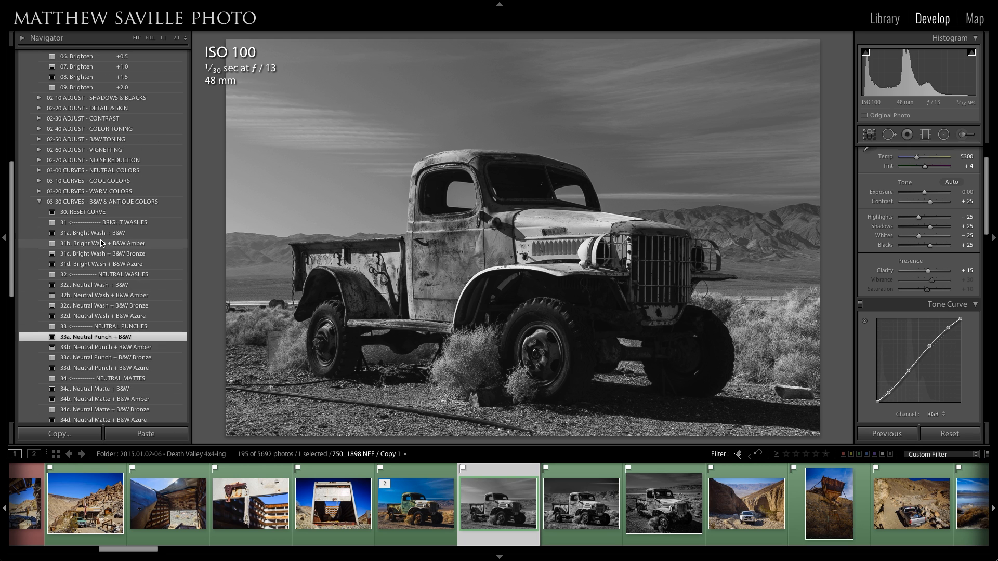
scroll(102, 243, "up", 1)
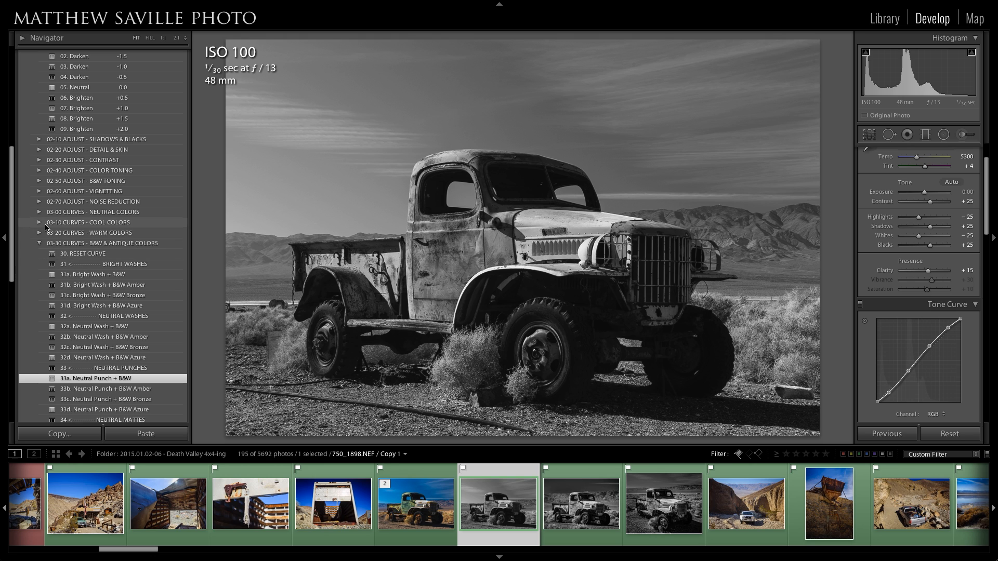
left_click(40, 182)
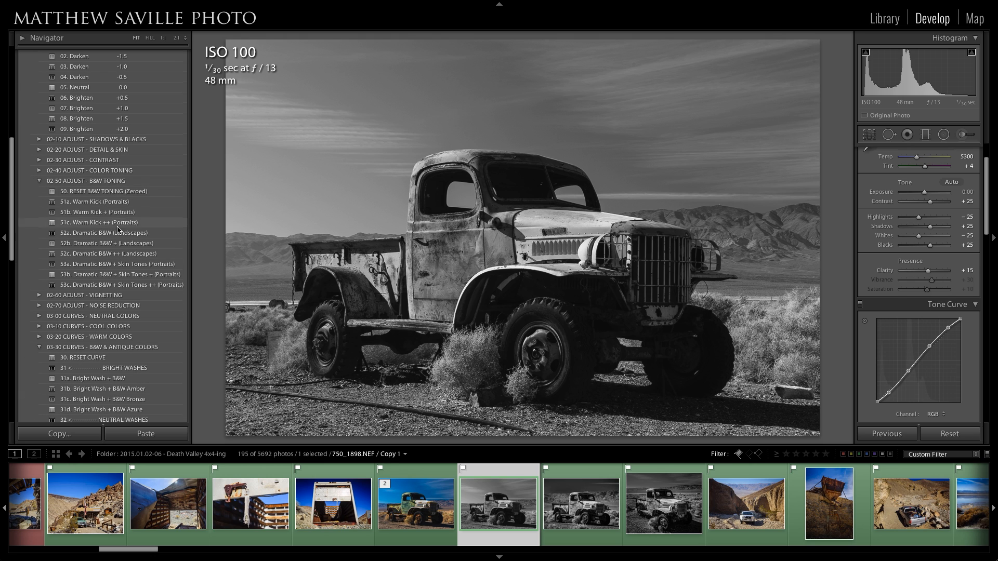
left_click(117, 235)
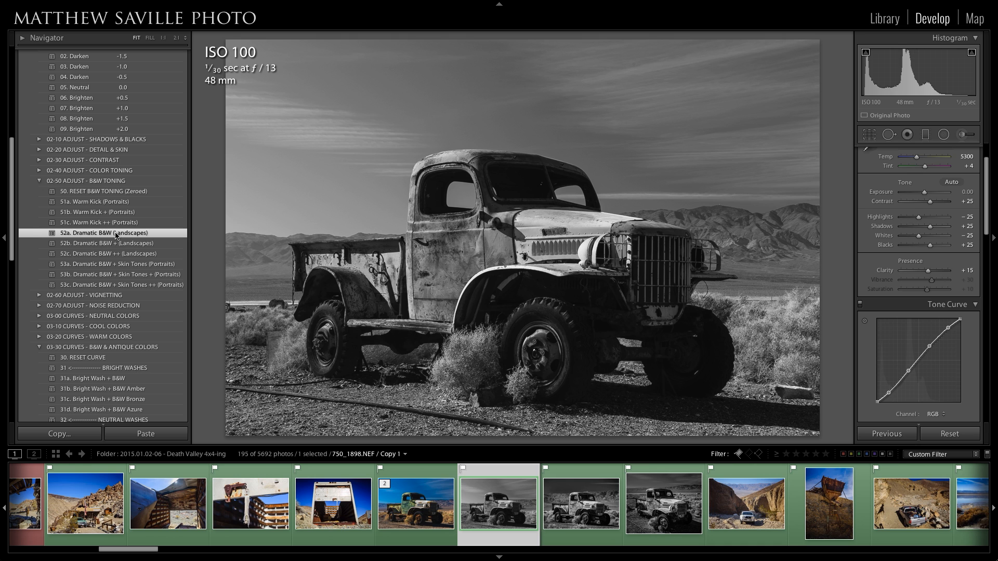
left_click(116, 244)
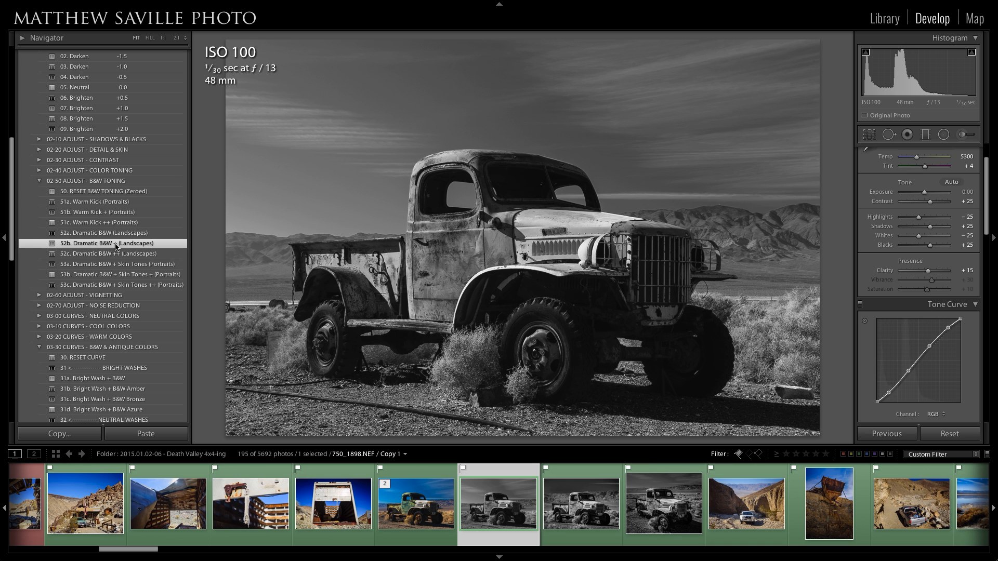
left_click(117, 253)
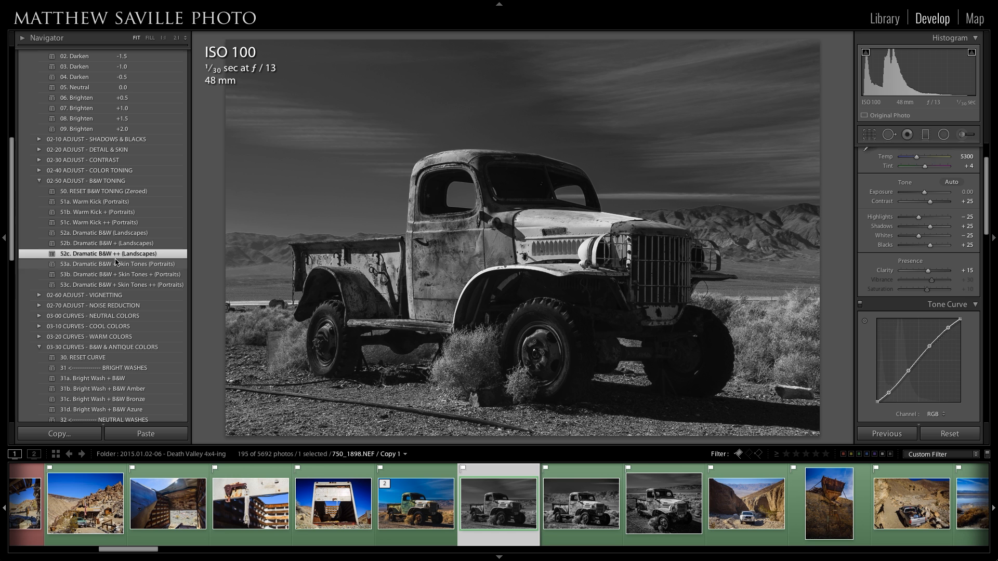
Step: Inspect the virtual copy's sky, hills and cab edge at 1:1 for artifacts and review its Black & White Mix values
left_click(697, 207)
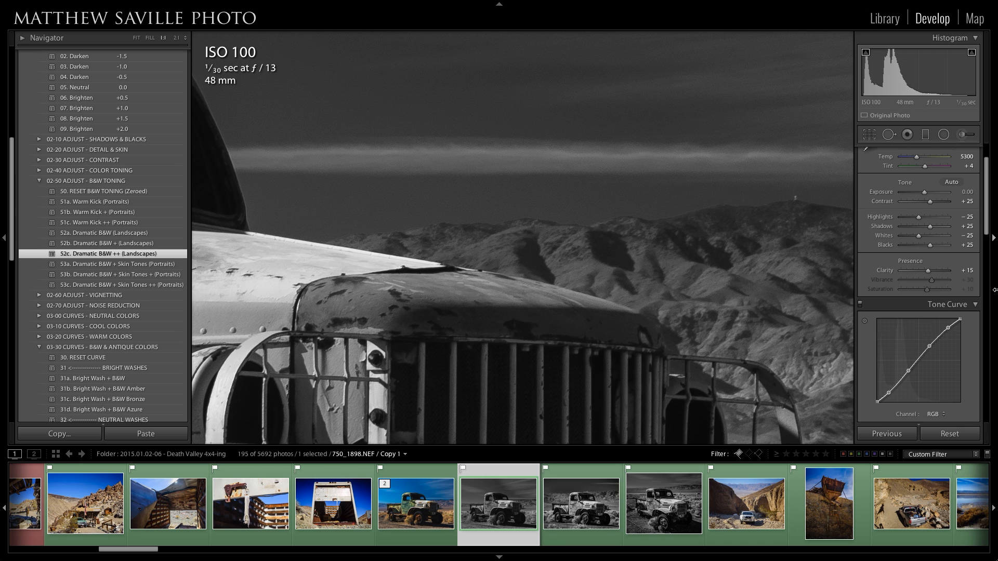
scroll(889, 208, "down", 10)
left_click(886, 202)
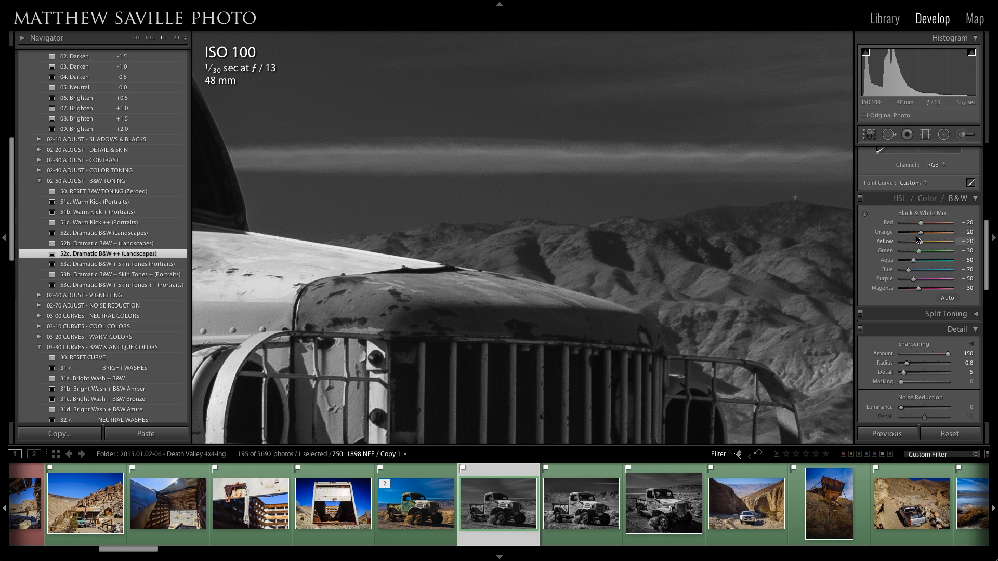
left_click_drag(521, 139, 768, 254)
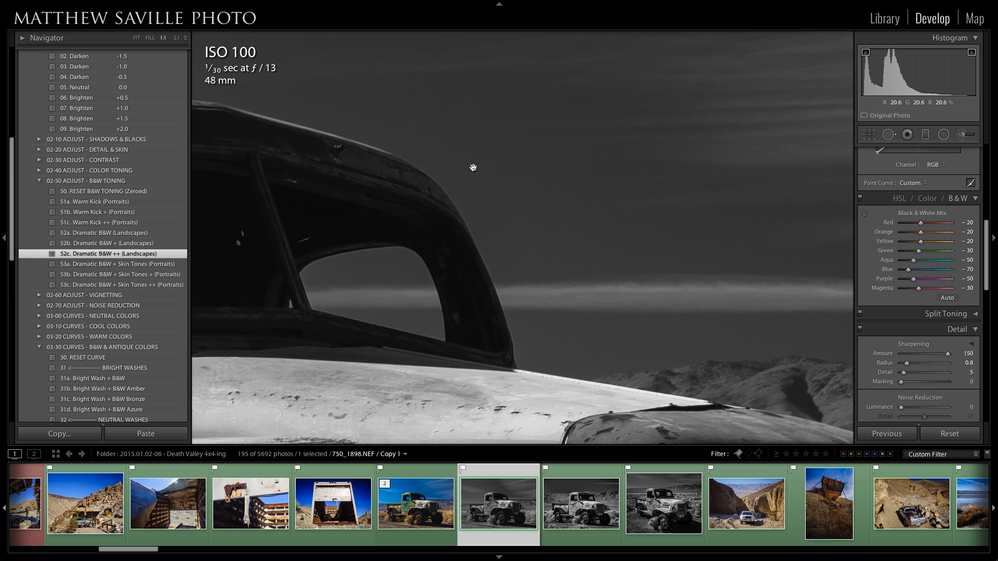
left_click(559, 226)
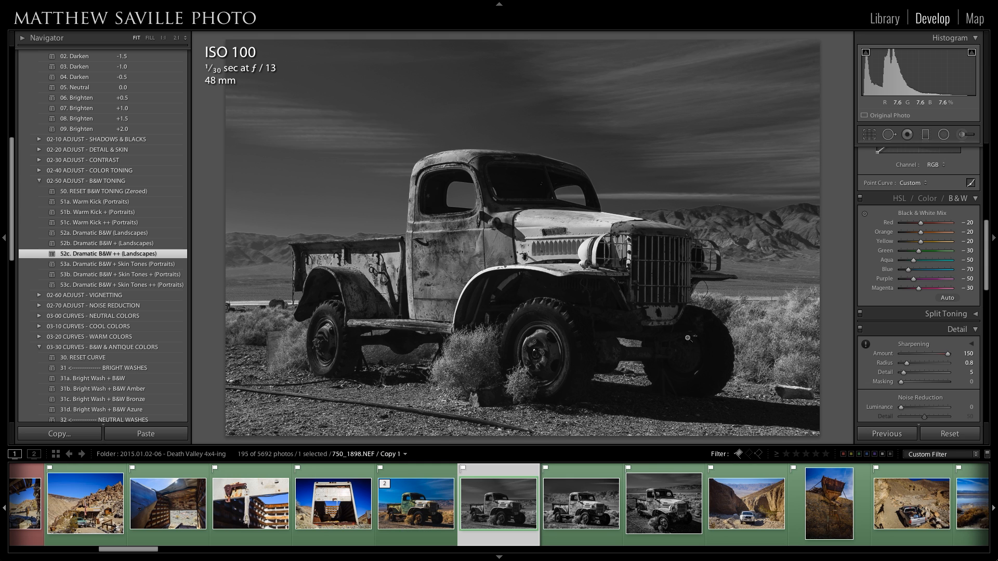
Step: Apply the detail preset "22c. Detail Boost ++ (GRUNGE STANDARD)" to the black-and-white virtual copy
scroll(953, 349, "up", 4)
scroll(952, 349, "up", 3)
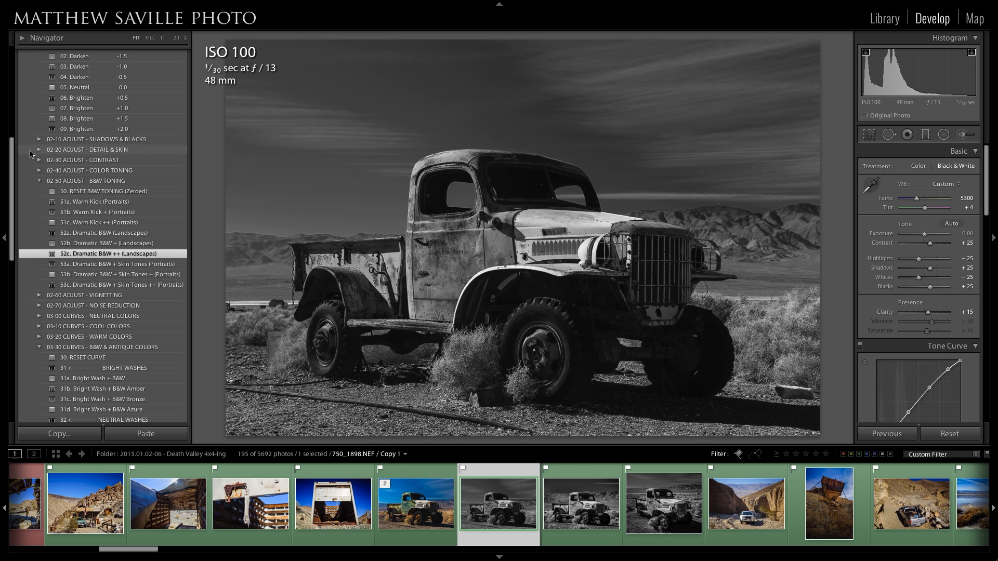
left_click(39, 150)
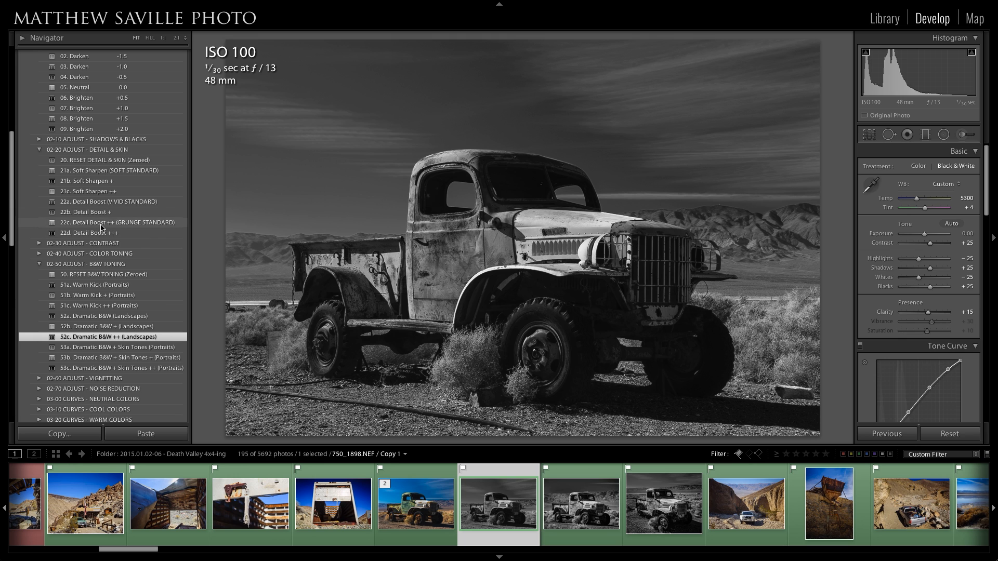
left_click(102, 223)
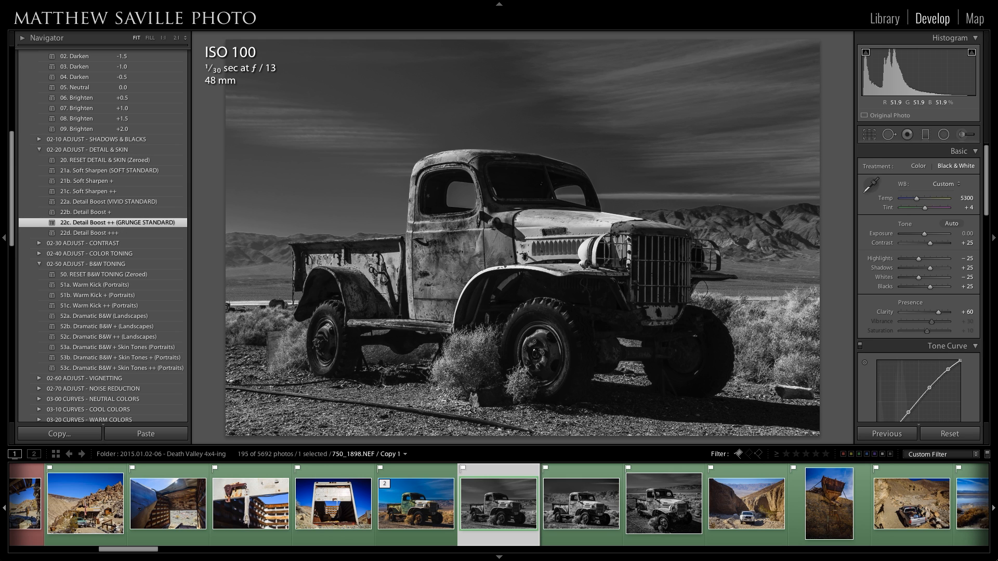
Step: Switch to the colour photo 750_1898.NEF, collapse the B&W curve presets and expand the neutral and cool colour curve groups
left_click(427, 500)
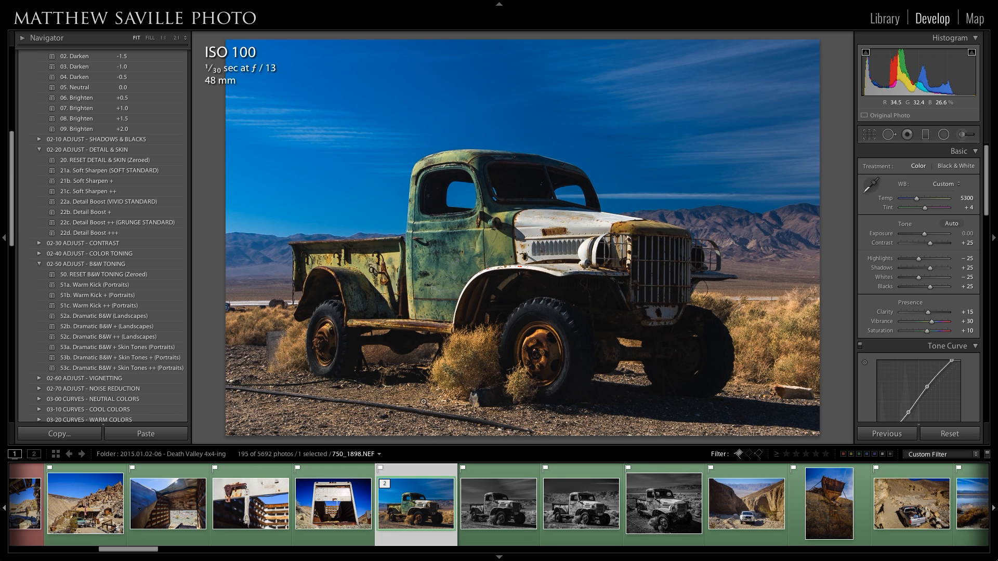
scroll(108, 295, "down", 3)
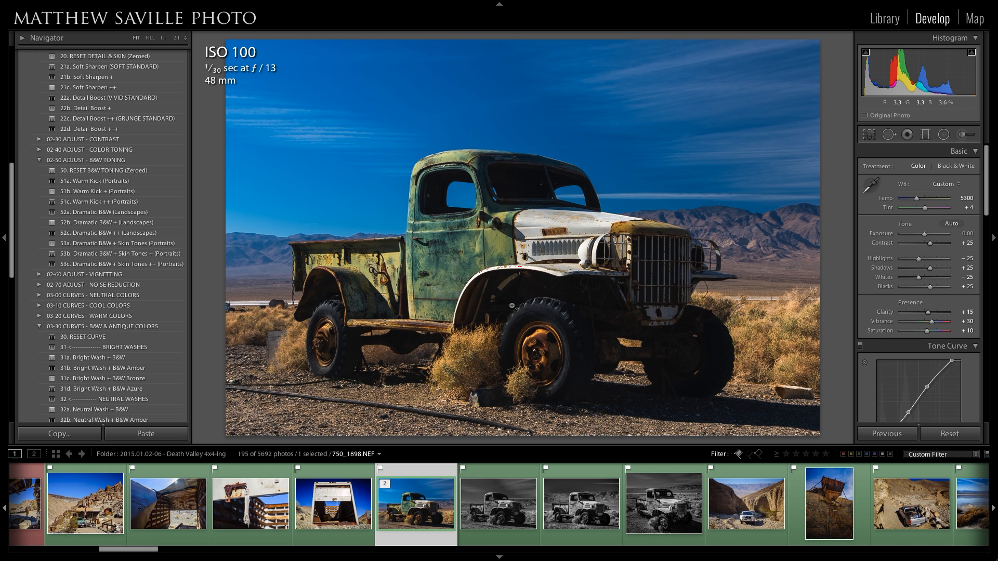
scroll(108, 275, "down", 2)
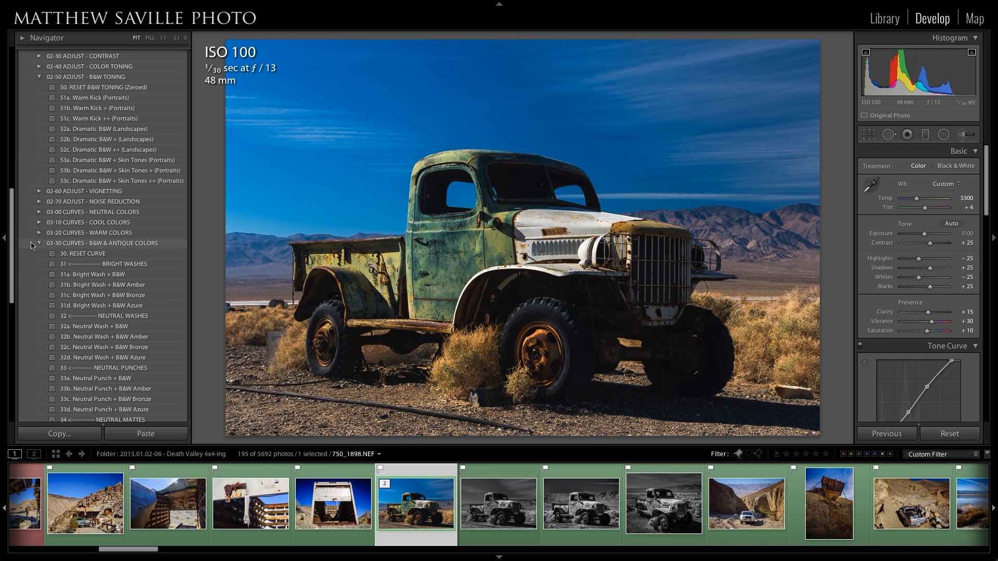
left_click(39, 243)
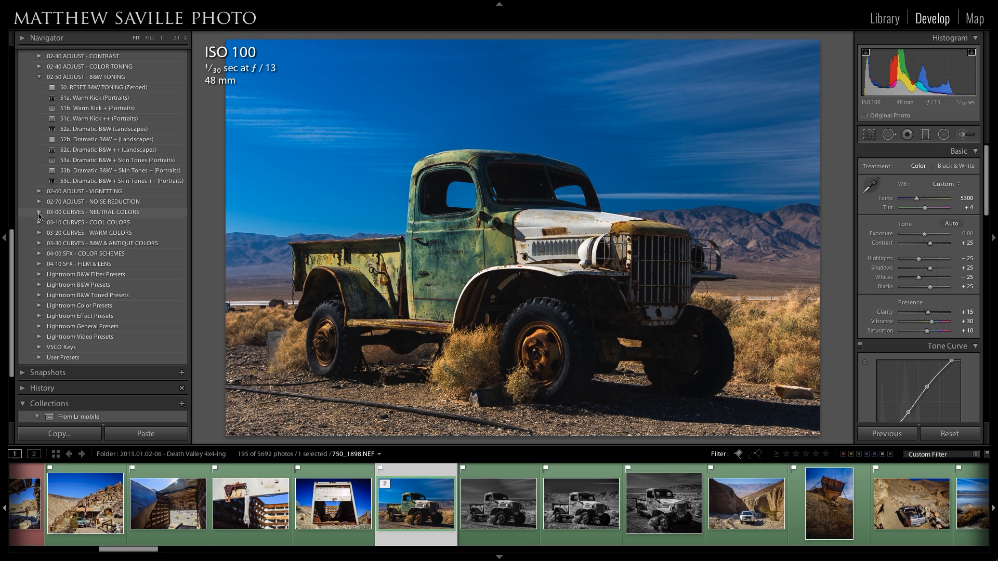
left_click(39, 223)
left_click(40, 213)
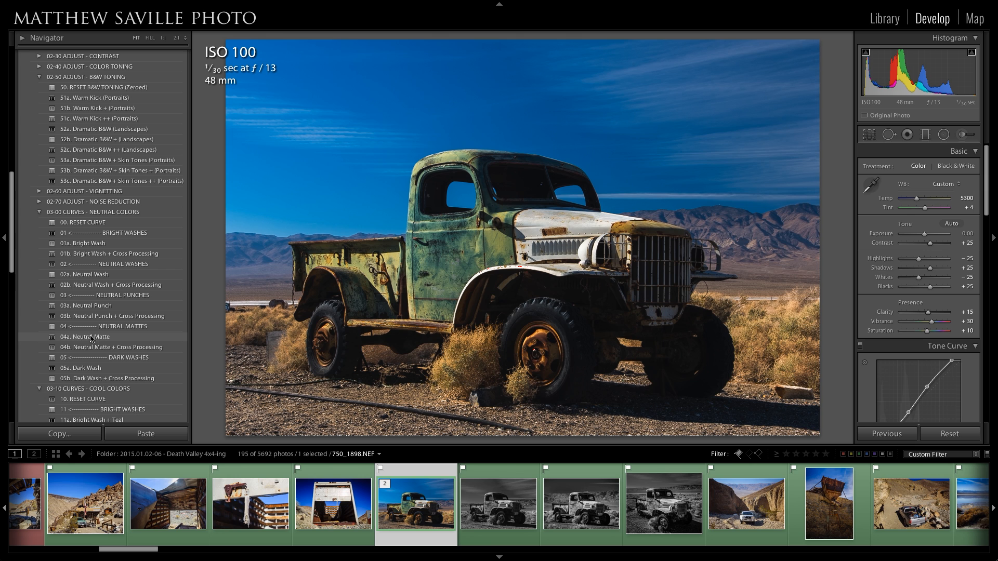
Step: Try the "04a. Neutral Matte" and "04b. Neutral Matte + Cross Processing" curve presets on the colour photo
left_click(91, 337)
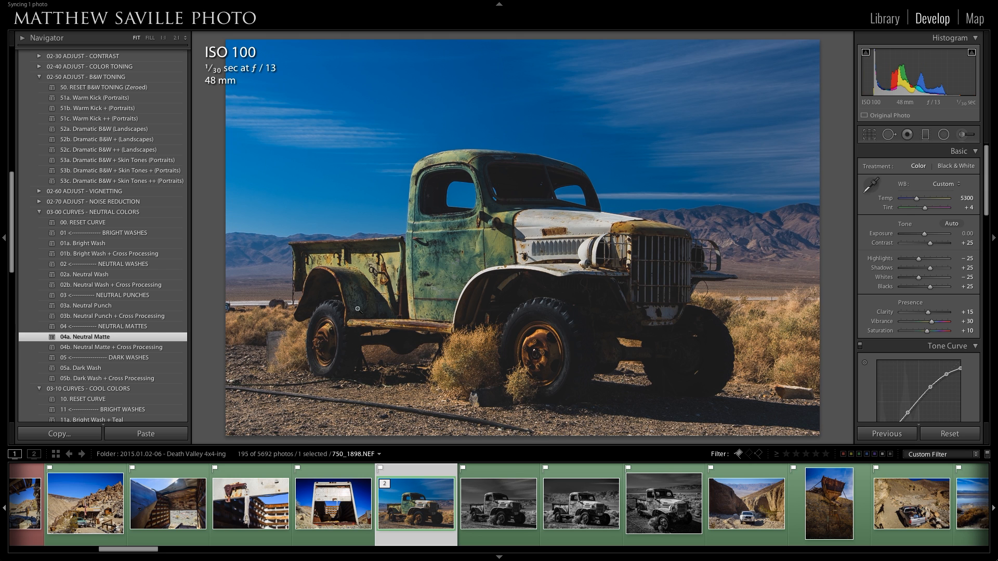
scroll(111, 286, "down", 3)
left_click(104, 286)
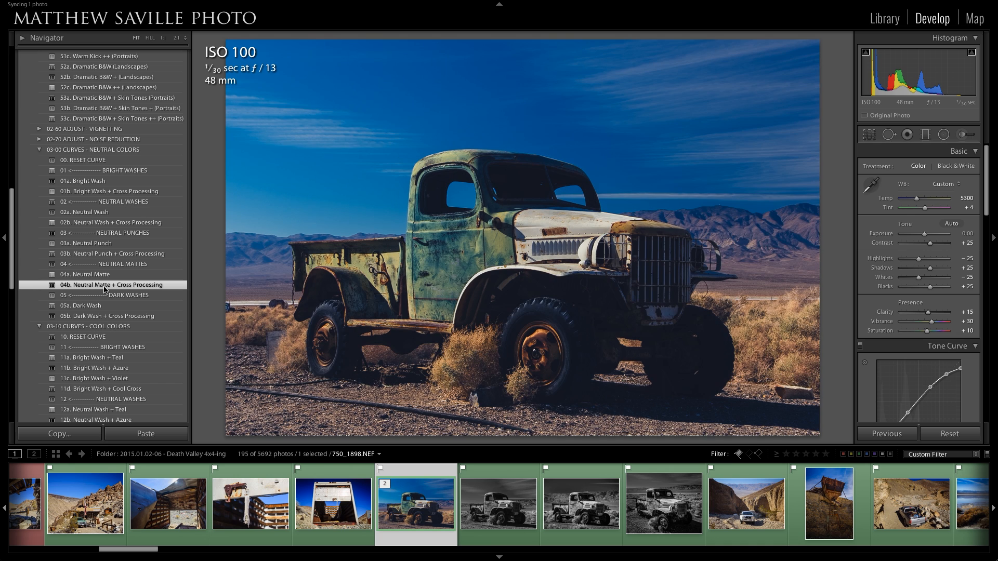
Step: Compare "14a. Neutral Matte + Teal" with "14d. Neutral Matte + Cool Cross" on the colour photo and settle on the Teal preset
scroll(103, 289, "down", 4)
scroll(104, 265, "down", 6)
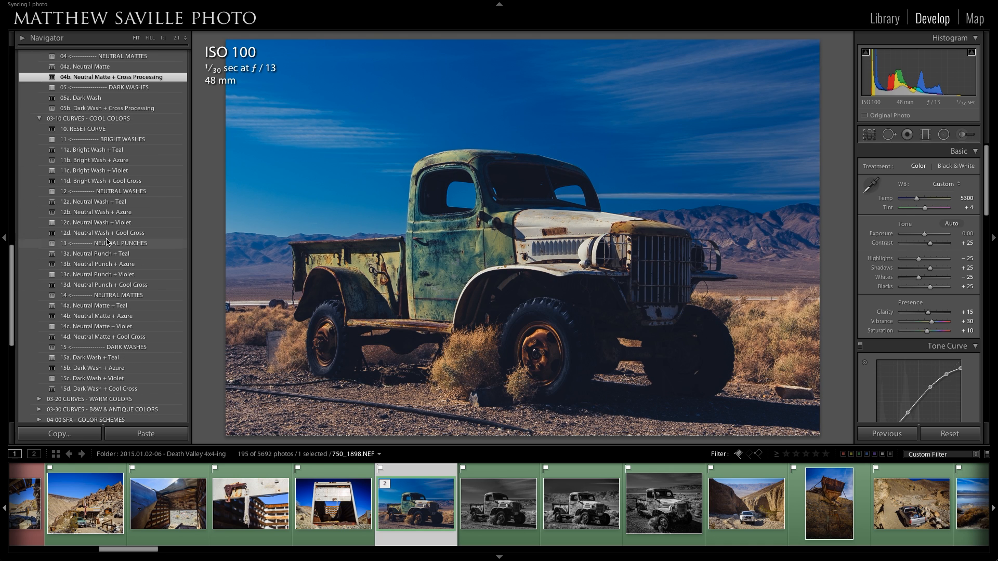
left_click(110, 306)
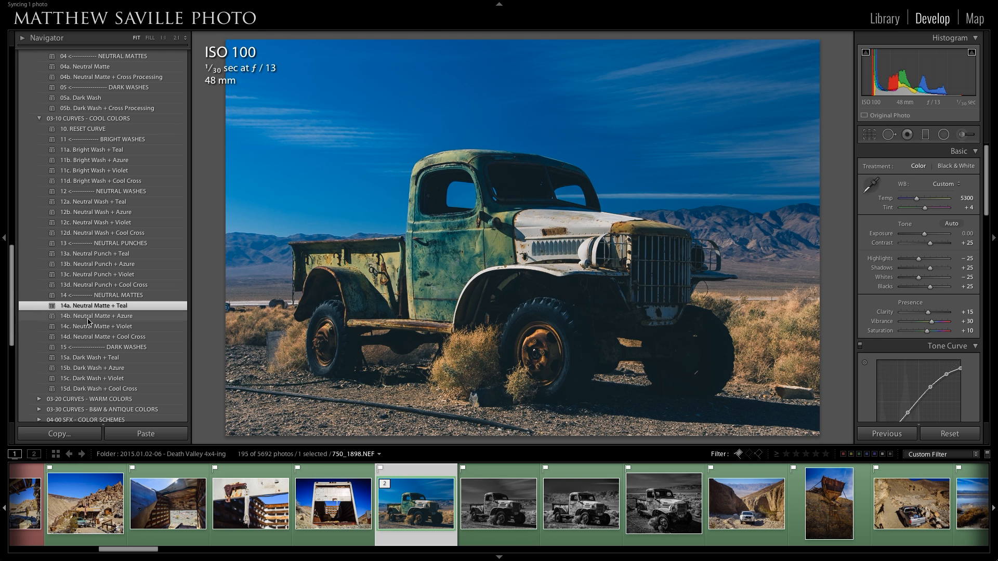
left_click(102, 337)
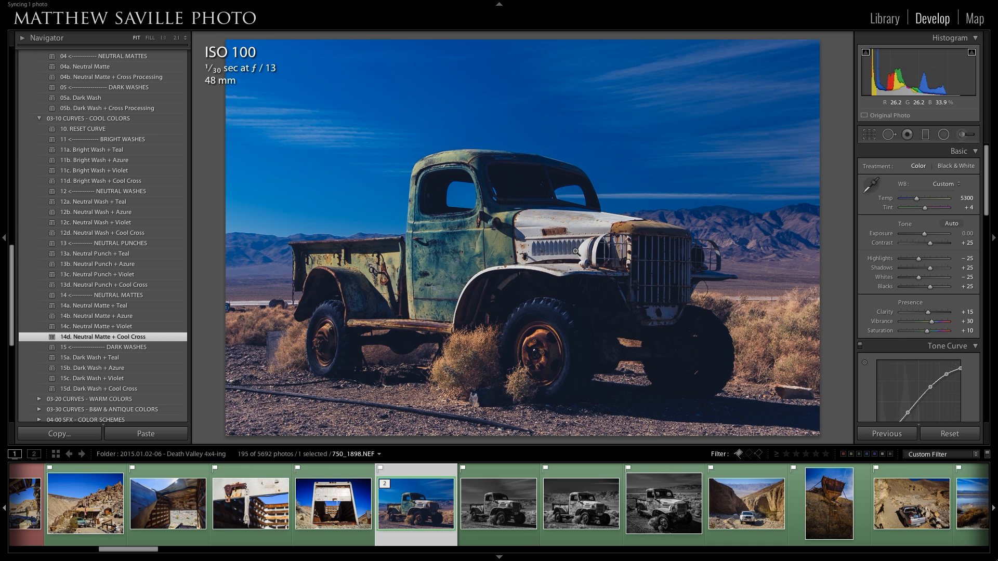
left_click(99, 306)
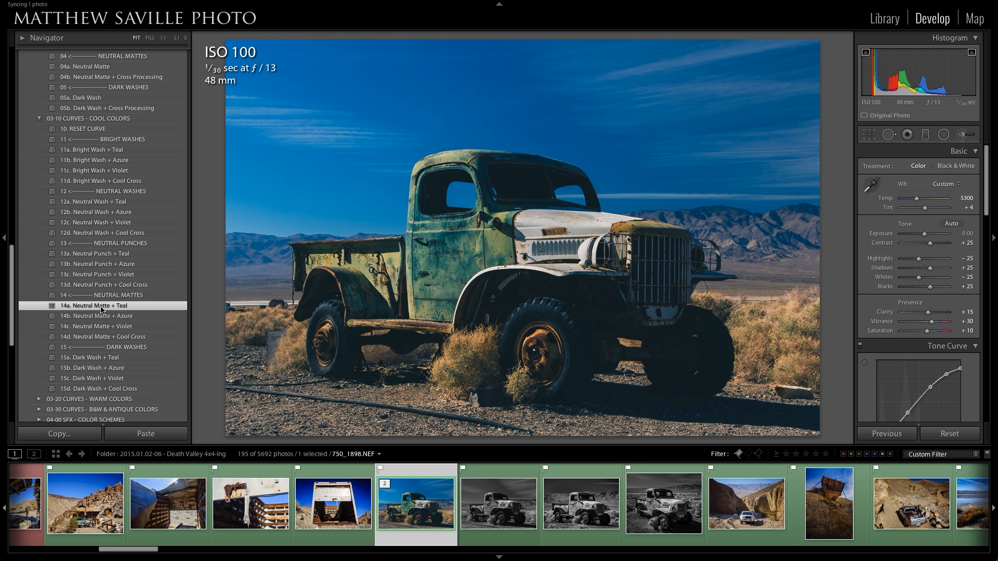
Step: Review the colour photo and its black-and-white virtual copy one after the other in full screen
key("f")
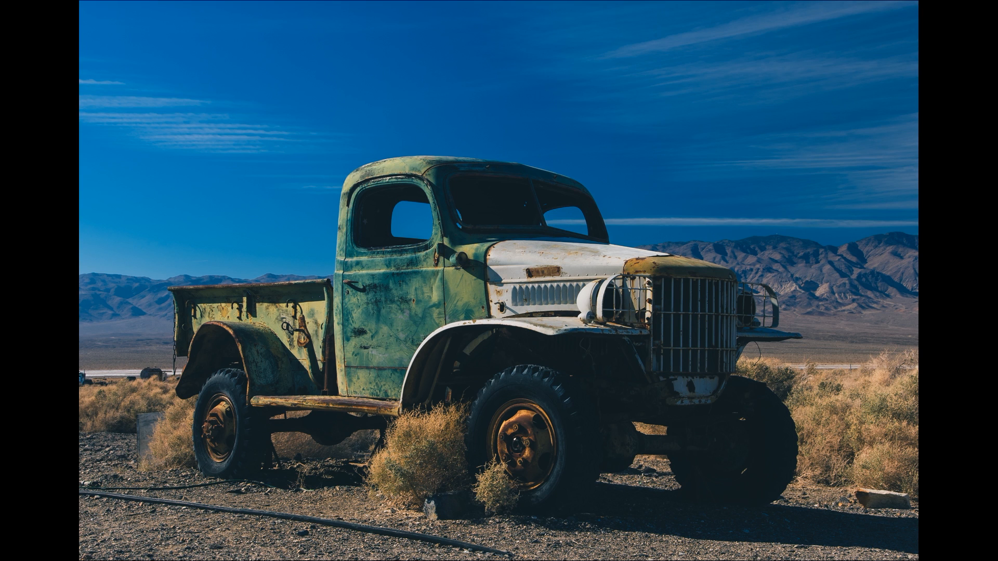
key("Right")
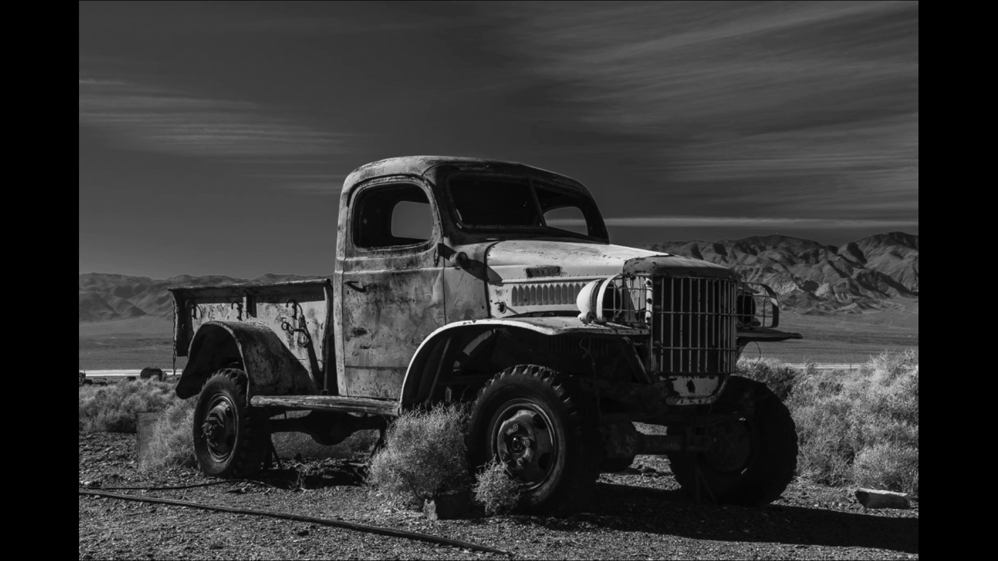